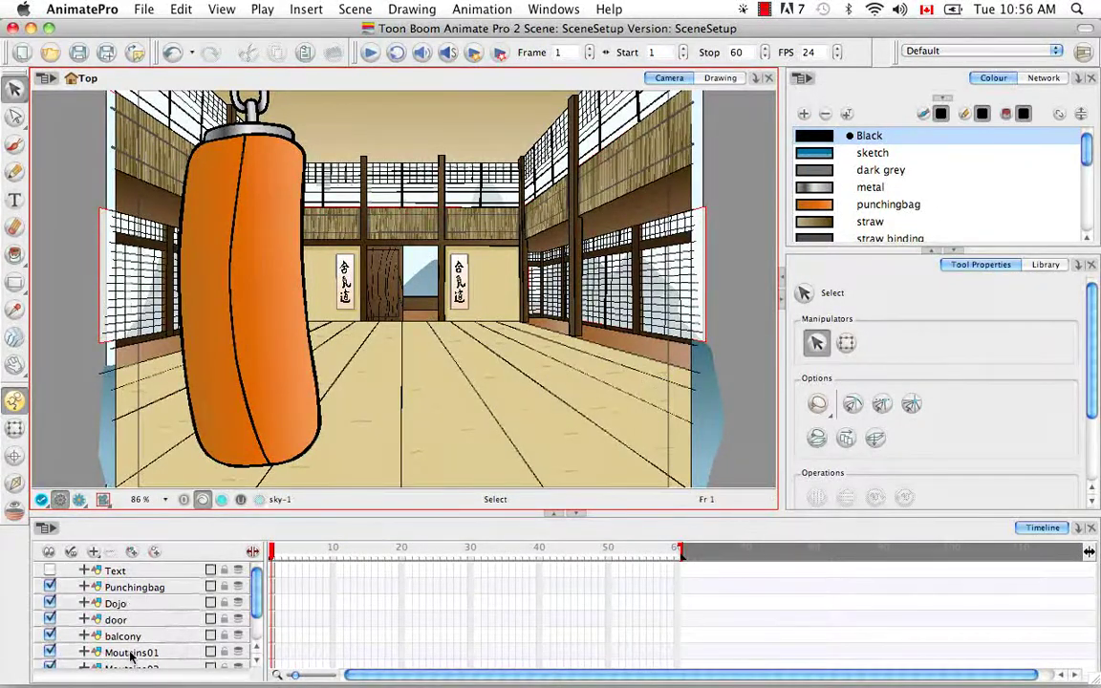
Step: Toggle the Punchingbag, Dojo background and balcony layers off and back on to check each
{"action": "left_click", "coordinate": [50, 587]}
{"action": "left_click", "coordinate": [49, 587]}
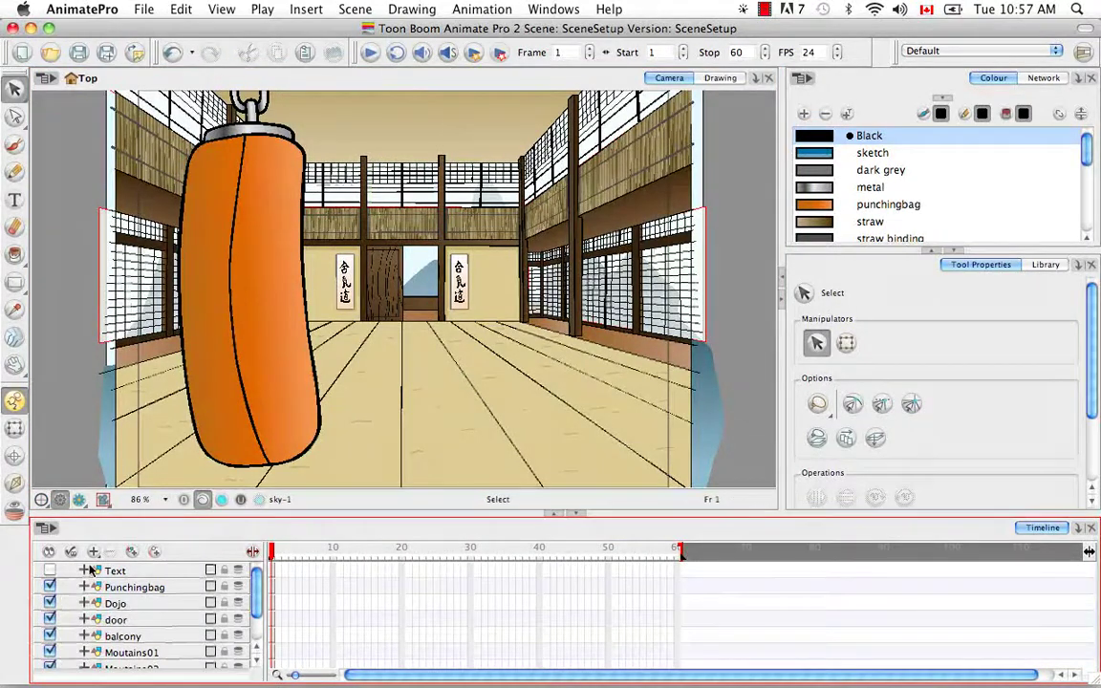
{"action": "left_click", "coordinate": [49, 603]}
{"action": "left_click", "coordinate": [50, 603]}
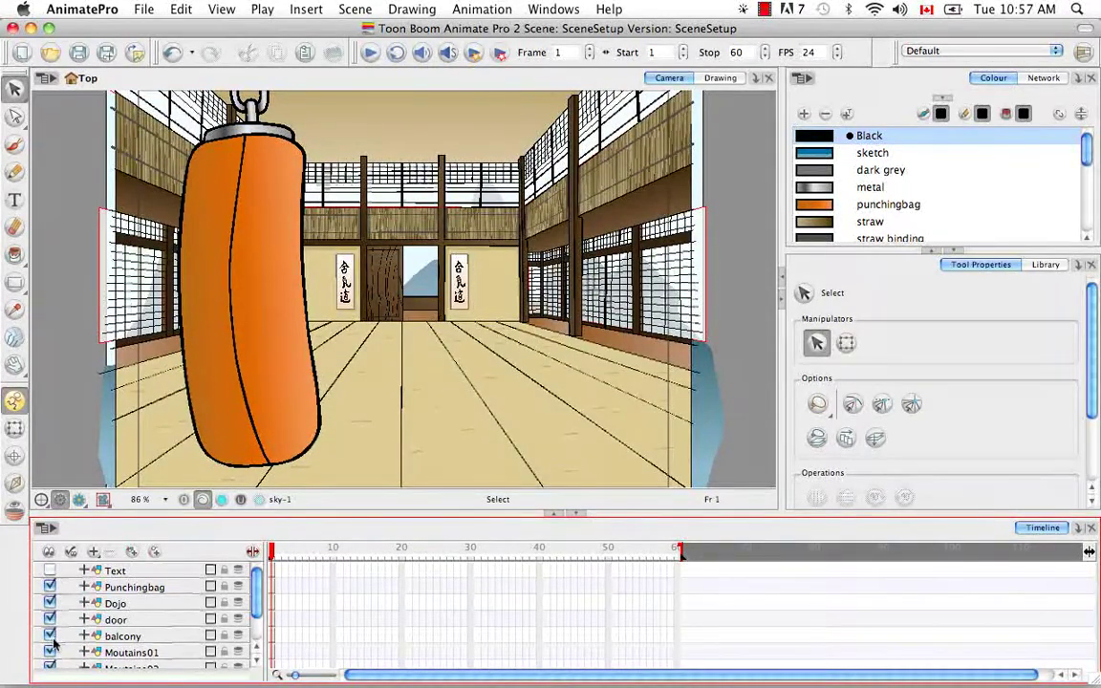
{"action": "left_click", "coordinate": [50, 636]}
{"action": "left_click", "coordinate": [50, 636]}
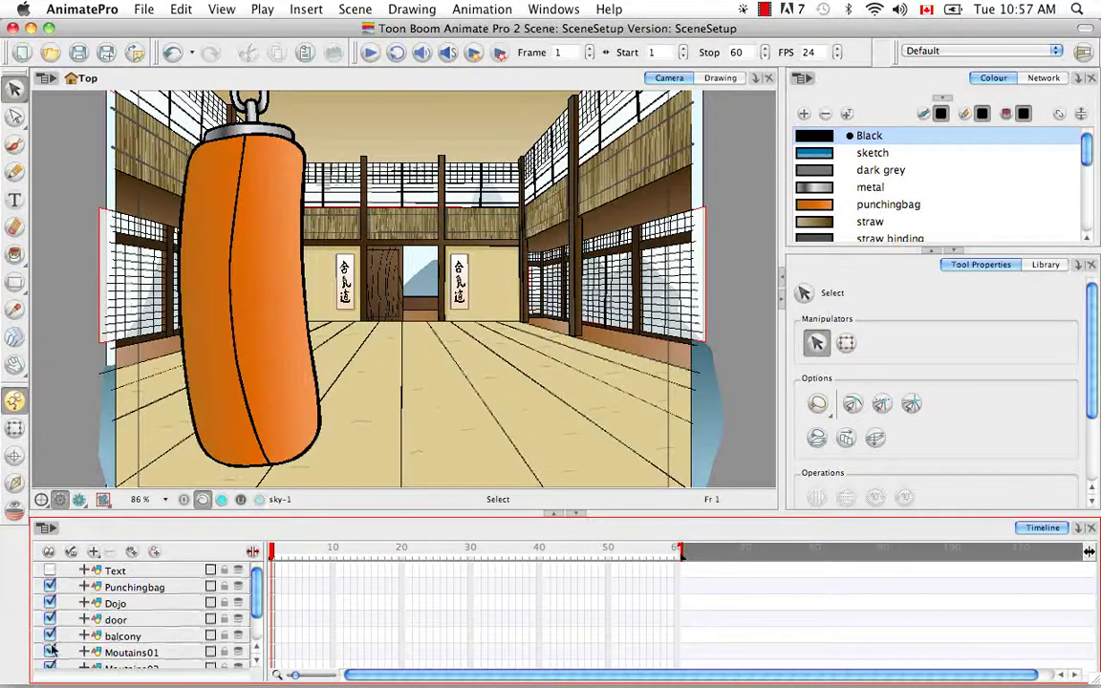
Step: Inspect the Moutains01–03 and sky drawings individually in drawing view, then return to camera view
{"action": "scroll", "coordinate": [143, 616], "scroll_direction": "down", "scroll_amount": 3}
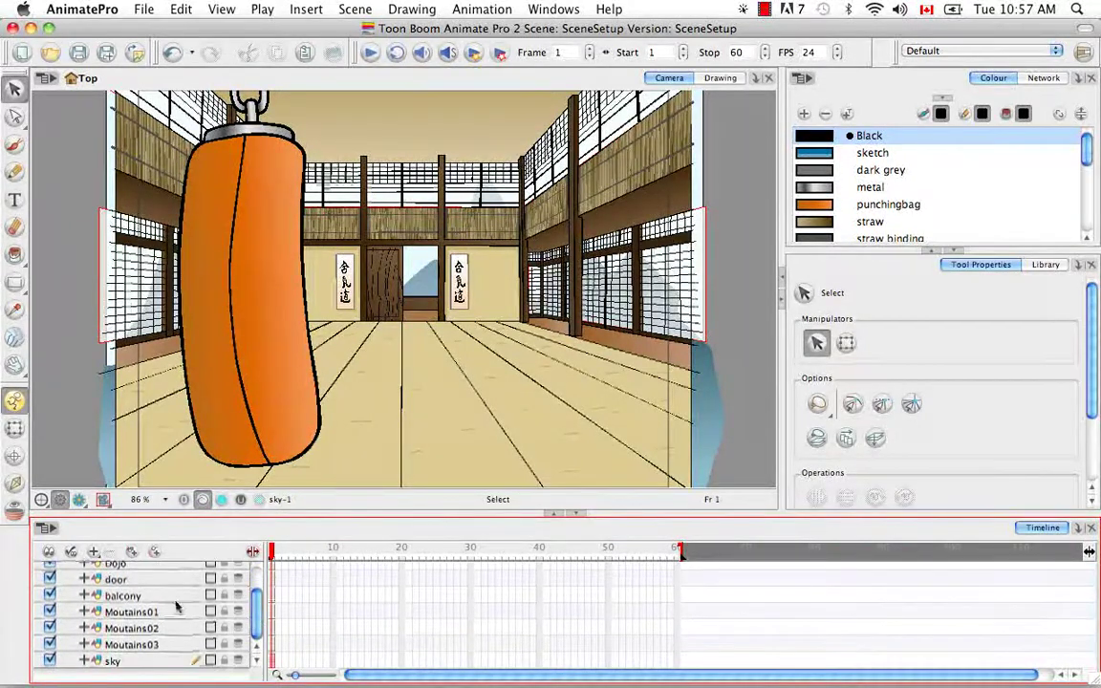
{"action": "left_click", "coordinate": [719, 79]}
{"action": "left_click", "coordinate": [143, 614]}
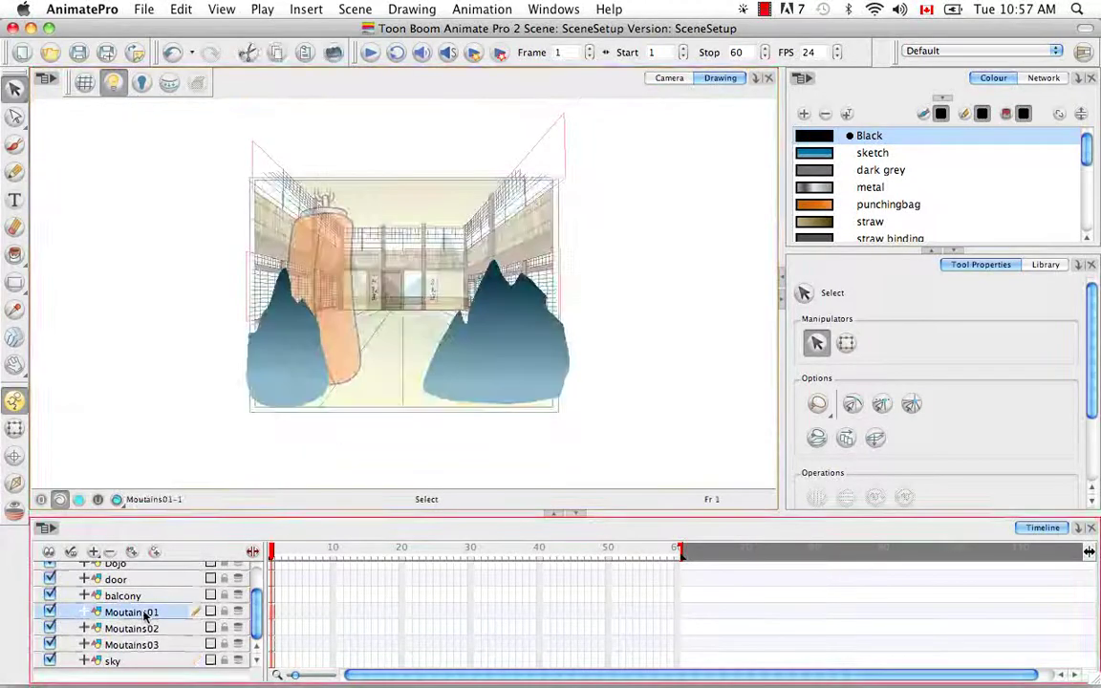
{"action": "left_click", "coordinate": [113, 82]}
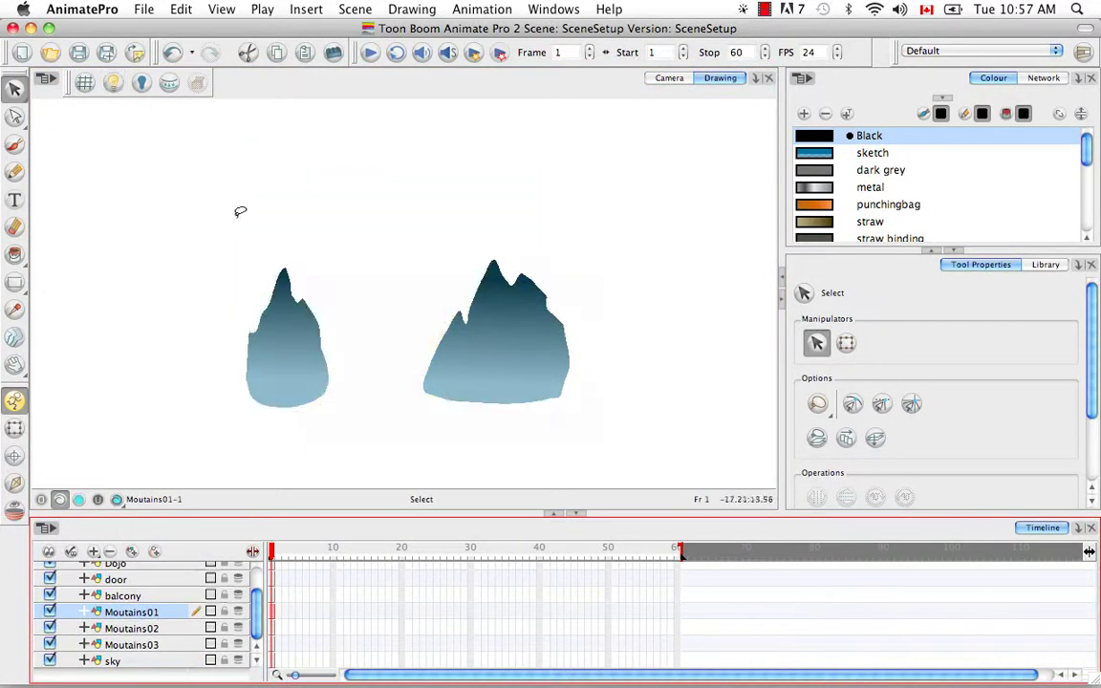
{"action": "left_click", "coordinate": [149, 630]}
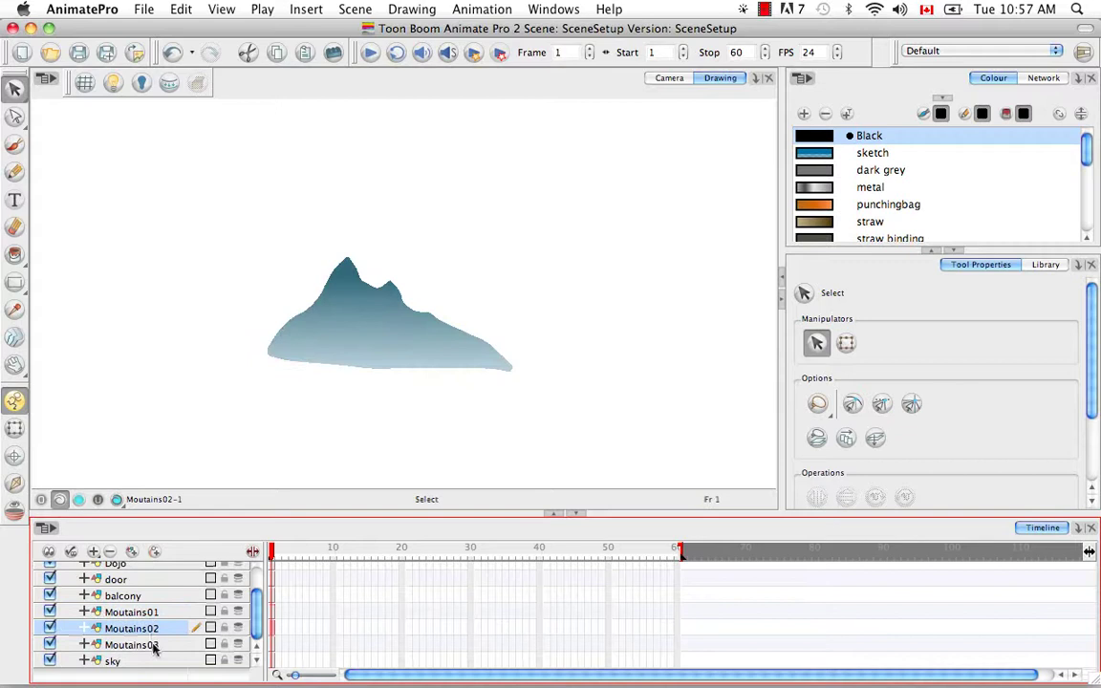
{"action": "left_click", "coordinate": [154, 646]}
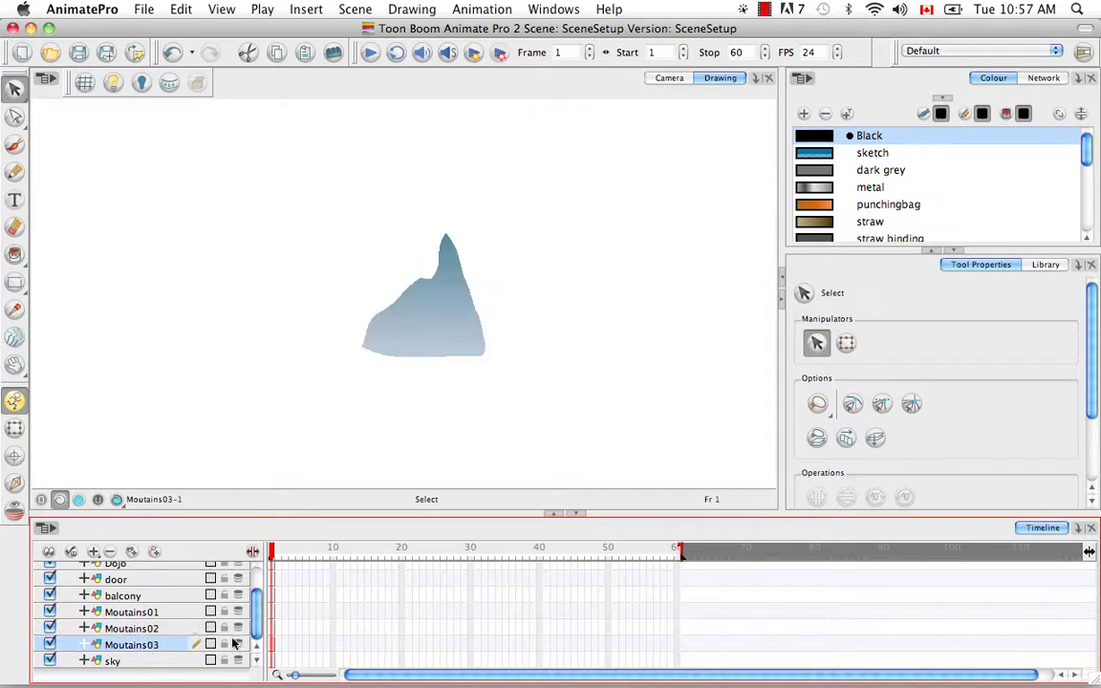
{"action": "left_click", "coordinate": [133, 662]}
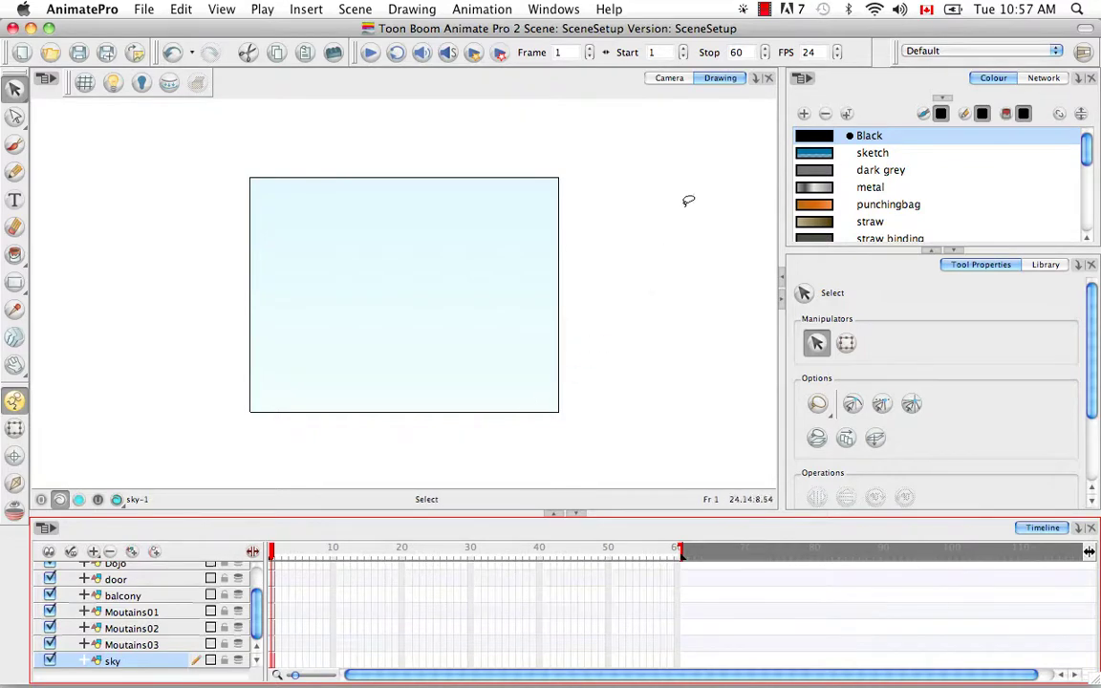
{"action": "left_click", "coordinate": [669, 79]}
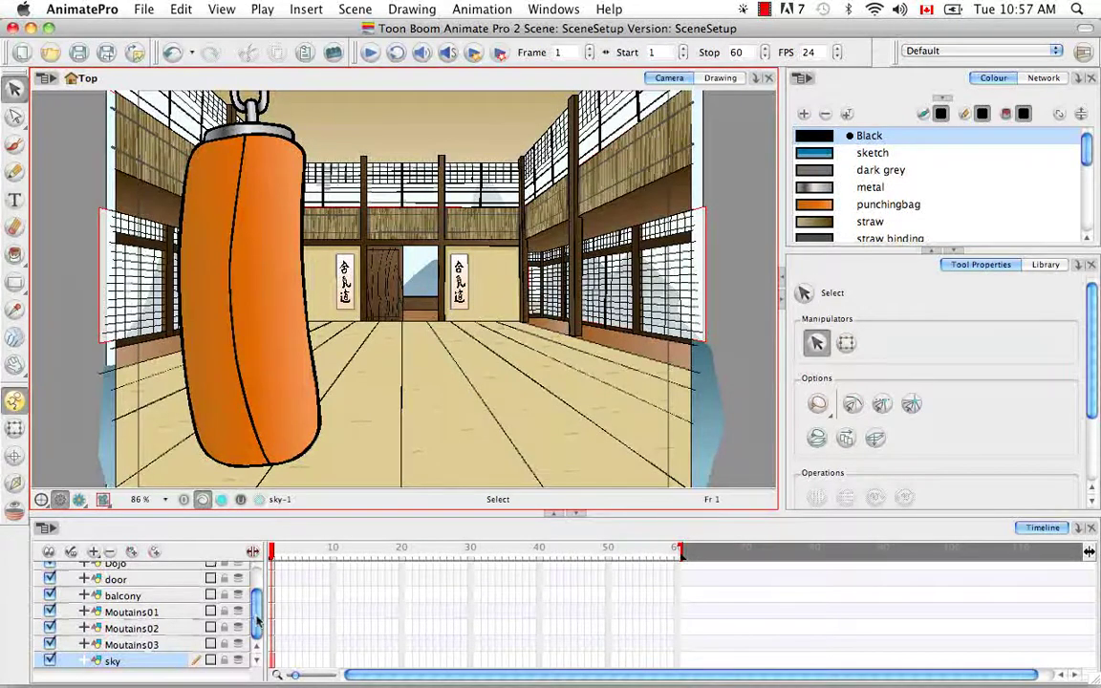
Step: Add a Camera layer to the scene from the Timeline's layer-type menu
{"action": "scroll", "coordinate": [257, 620], "scroll_direction": "up", "scroll_amount": 3}
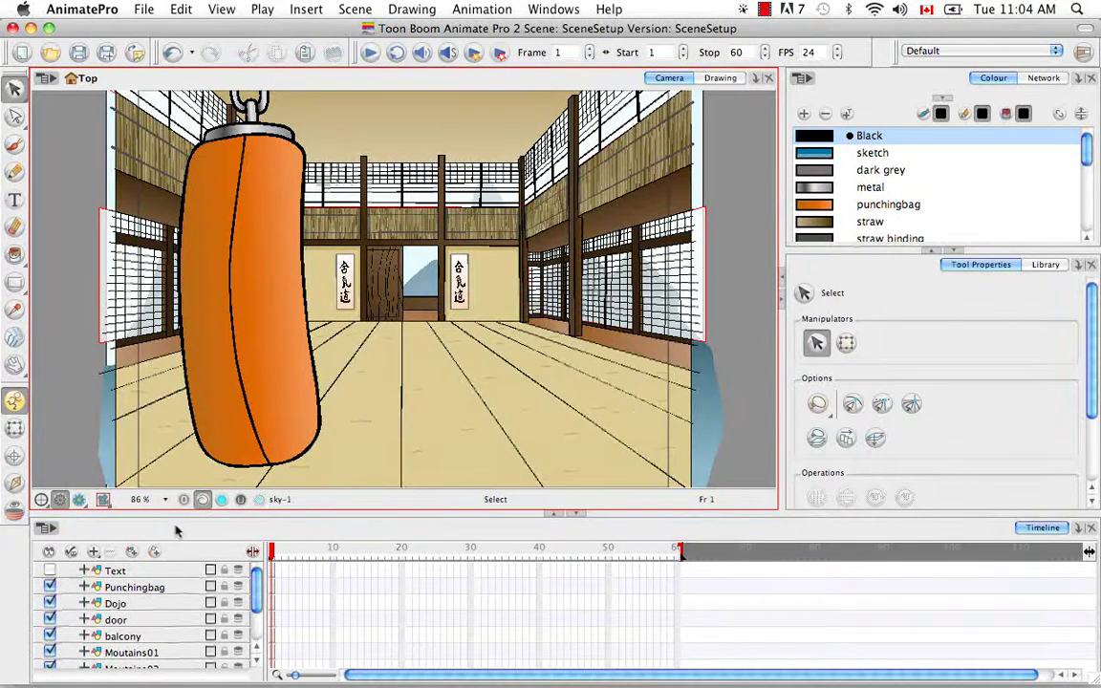
{"action": "left_click", "coordinate": [93, 553]}
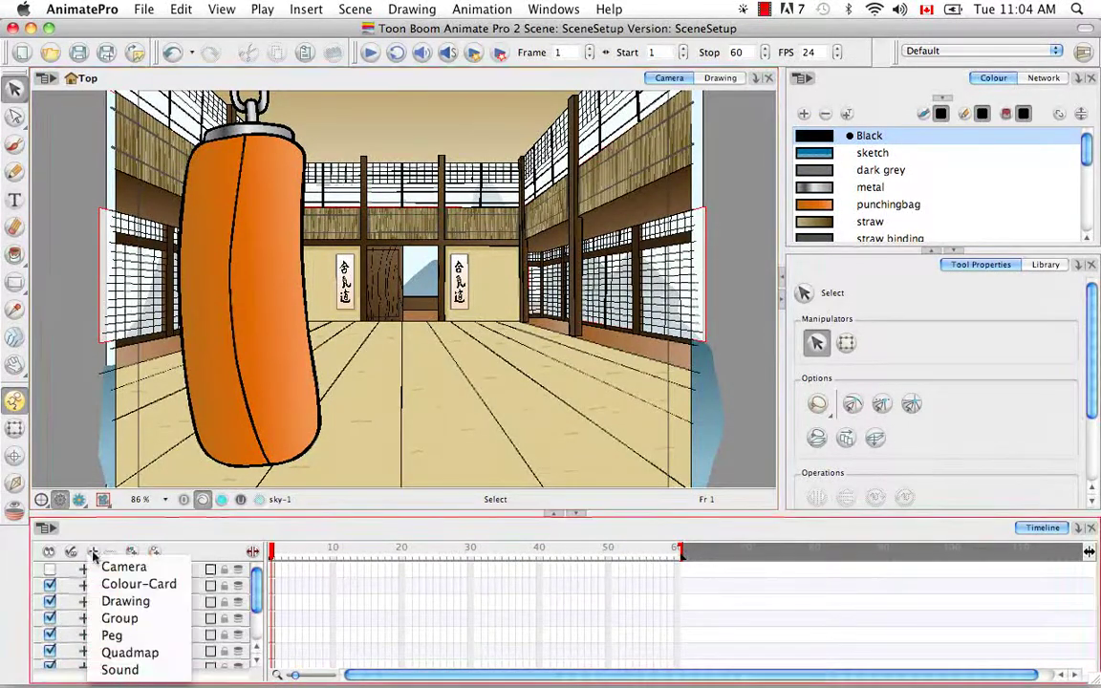
{"action": "left_click", "coordinate": [183, 570]}
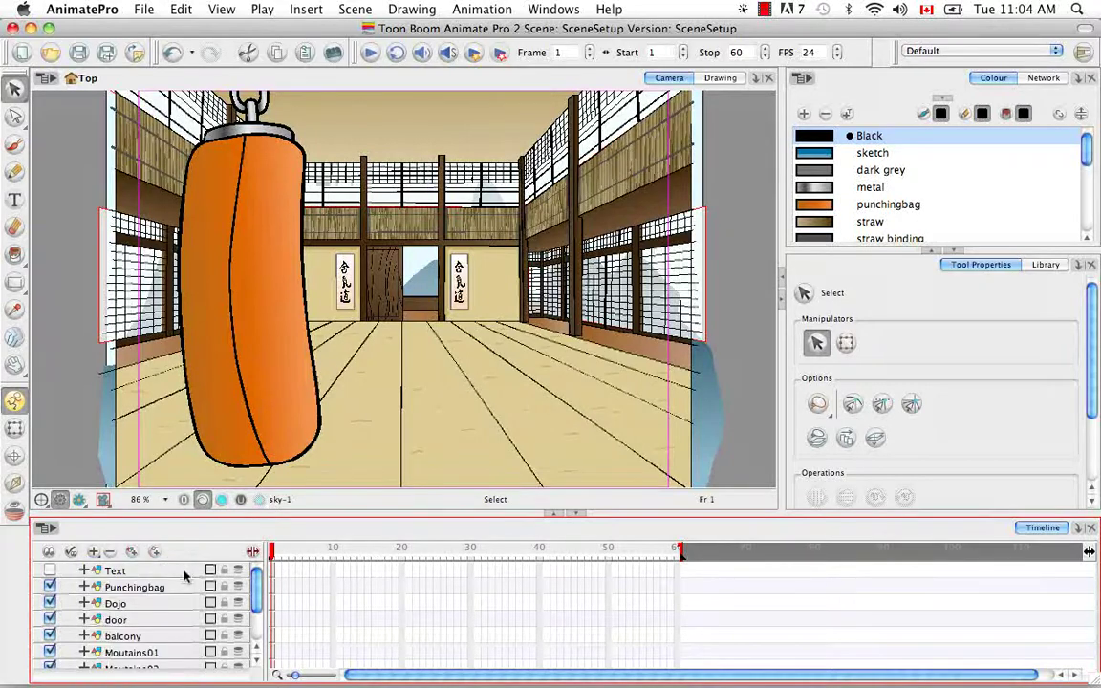
{"action": "left_click_drag", "start_coordinate": [257, 580], "coordinate": [258, 622]}
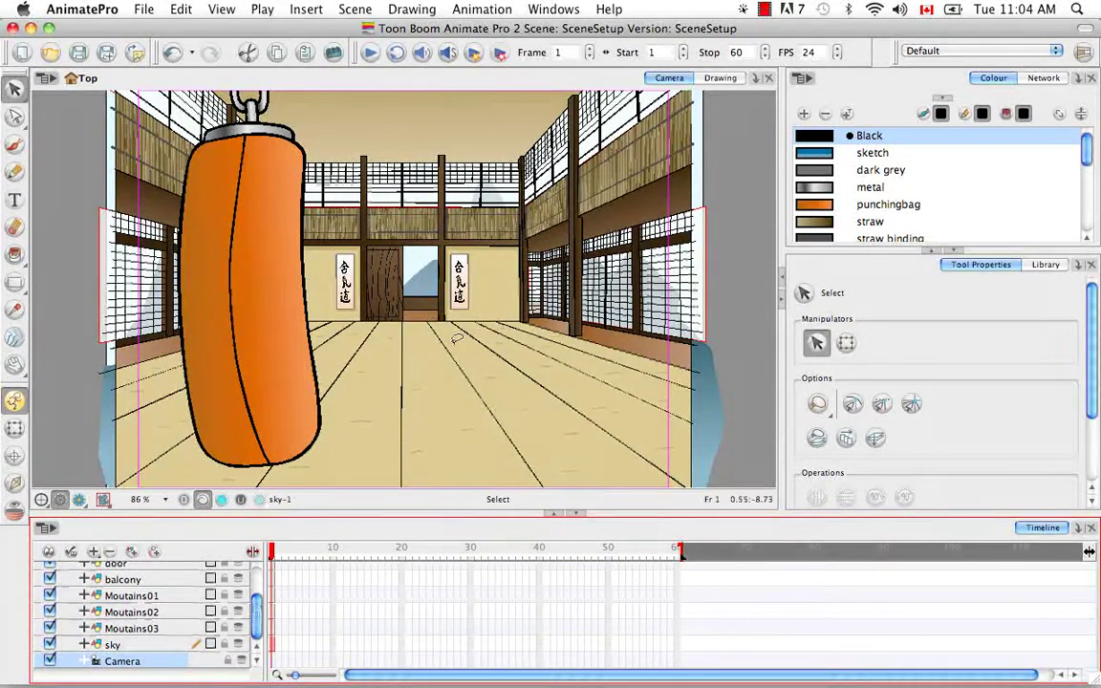
Step: Insert a second camera into the scene via Insert > Camera
{"action": "left_click", "coordinate": [308, 12]}
{"action": "left_click", "coordinate": [316, 58]}
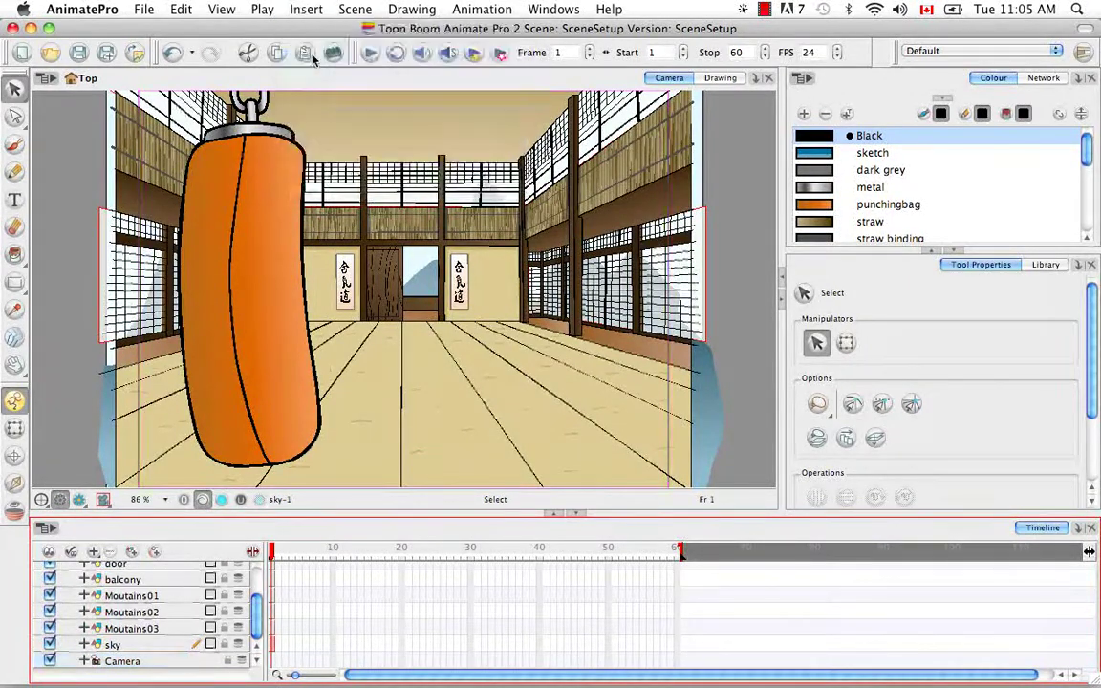
{"action": "scroll", "coordinate": [261, 612], "scroll_direction": "up", "scroll_amount": 4}
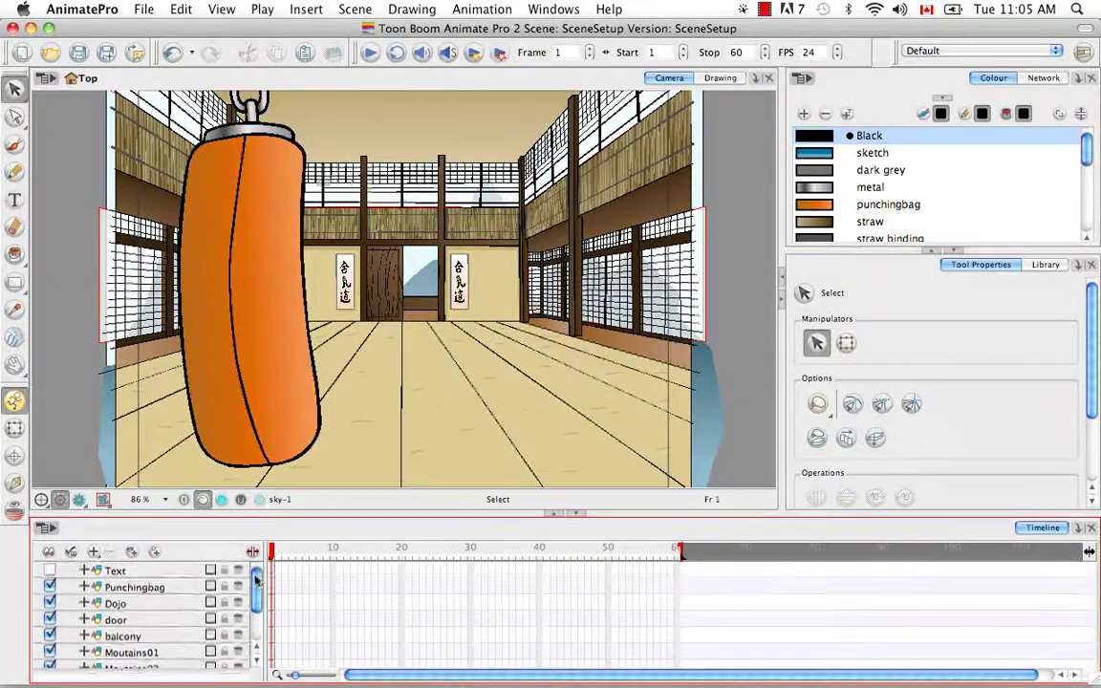
{"action": "scroll", "coordinate": [261, 619], "scroll_direction": "down", "scroll_amount": 4}
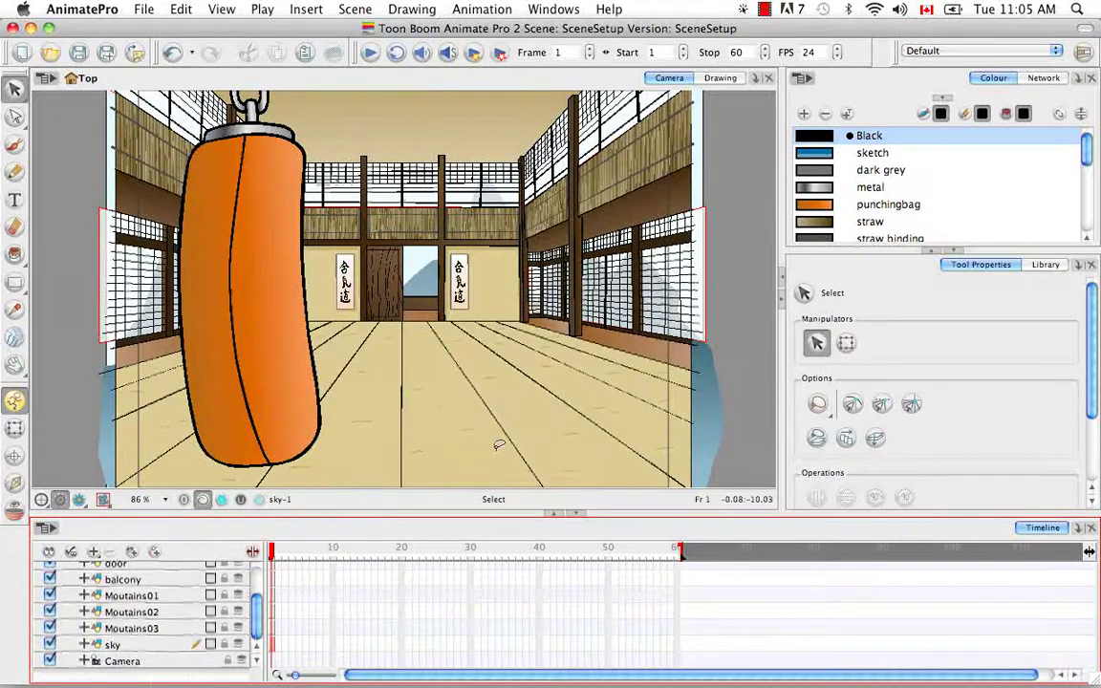
Step: In the Network view, drag the Camera_1 and Camera nodes apart and select Camera_1
{"action": "left_click", "coordinate": [1043, 78]}
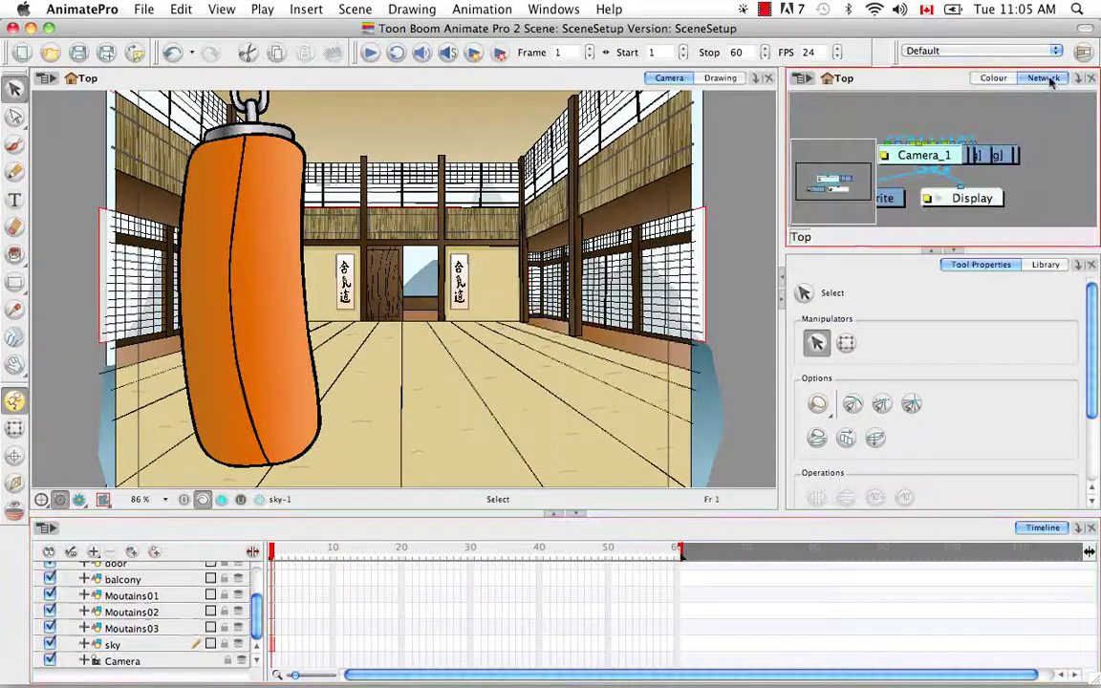
{"action": "left_click_drag", "start_coordinate": [936, 154], "coordinate": [899, 112]}
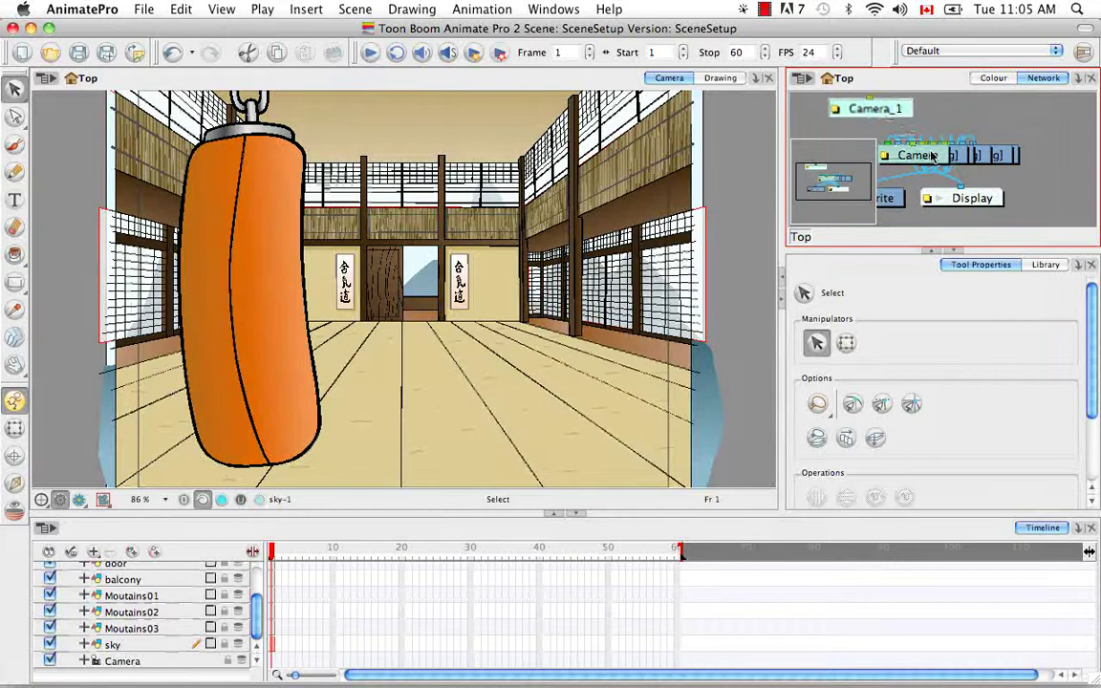
{"action": "left_click_drag", "start_coordinate": [906, 158], "coordinate": [961, 114]}
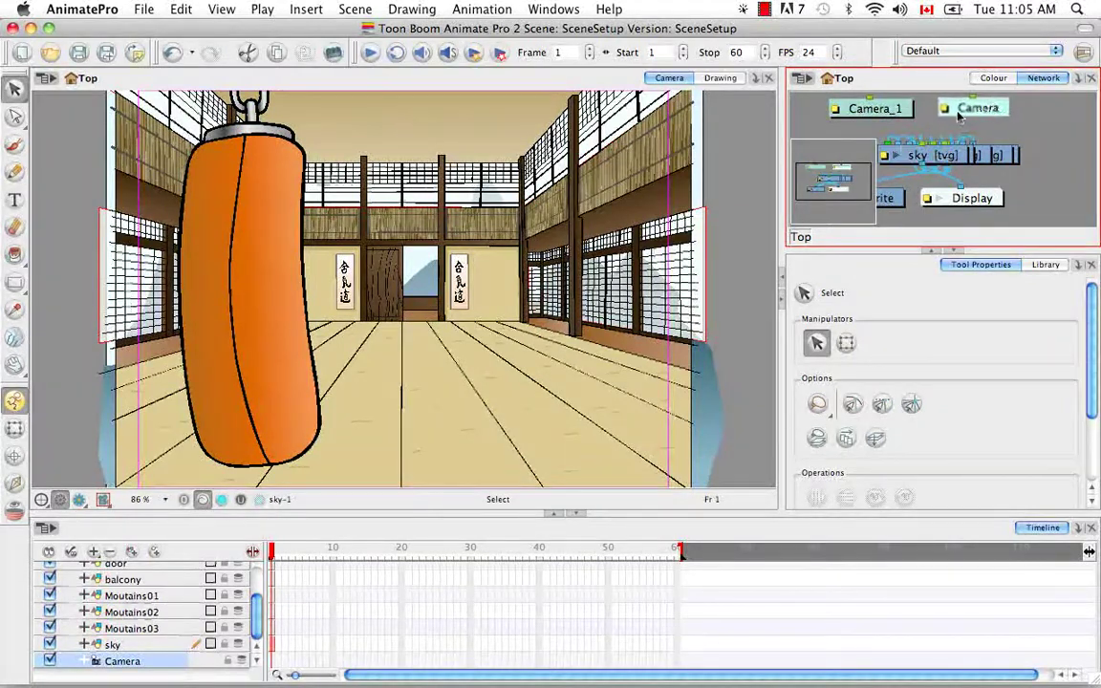
{"action": "left_click", "coordinate": [899, 112]}
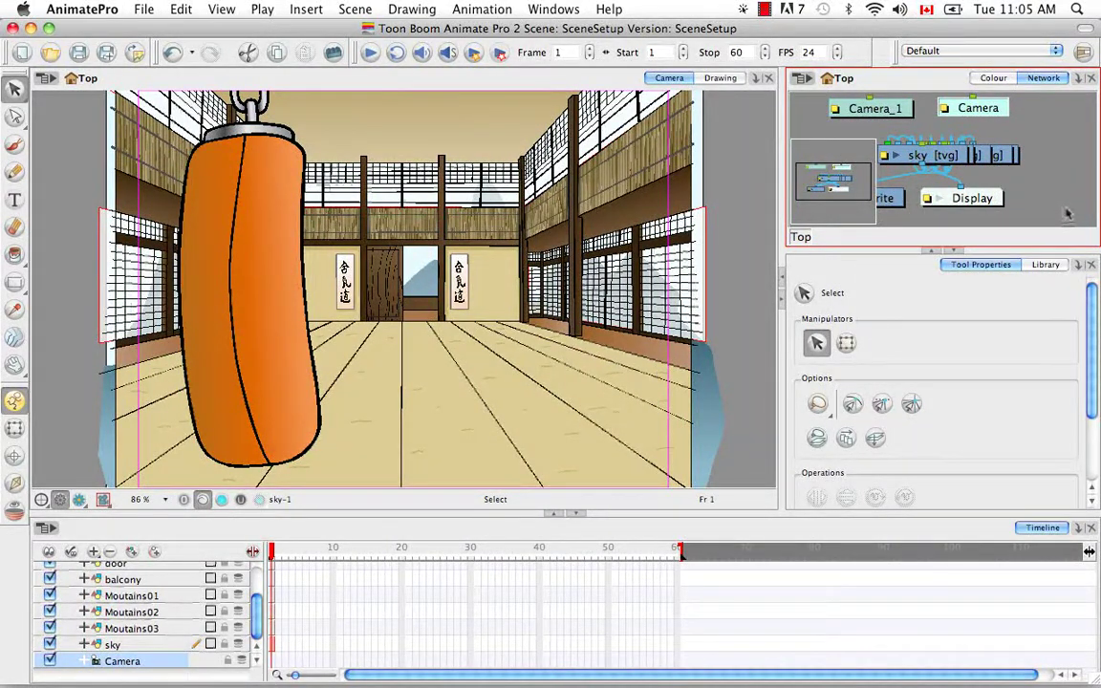
Step: Drag a Camera module from the Module Library's Move category into the network as Camera_2
{"action": "left_click", "coordinate": [1078, 267]}
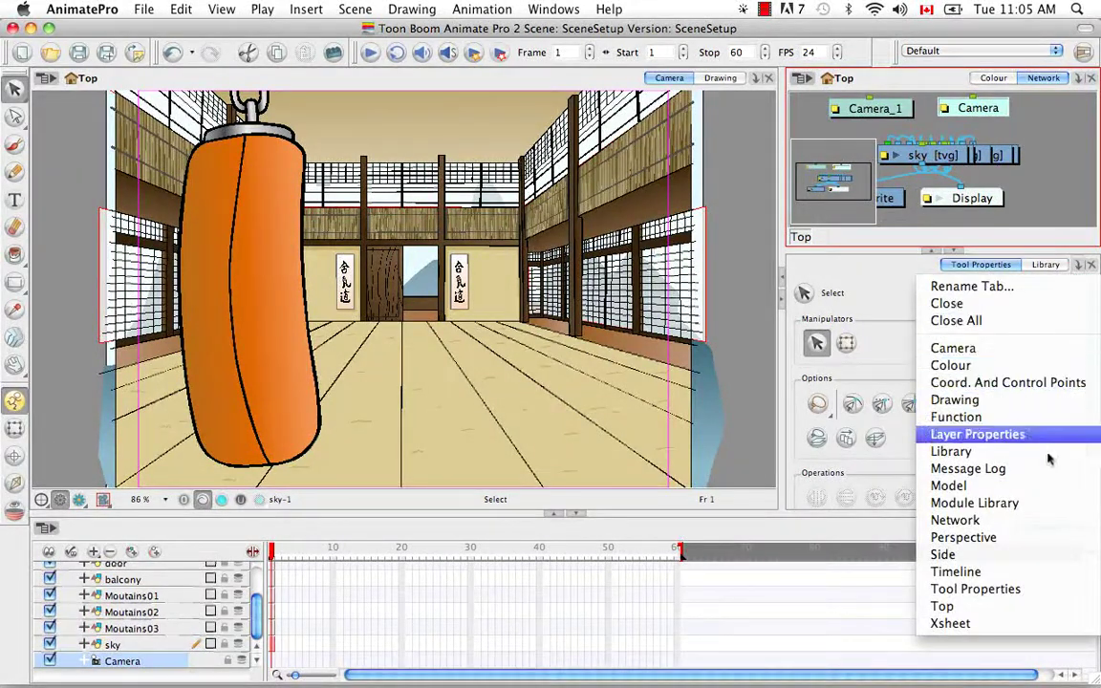
{"action": "left_click", "coordinate": [1040, 501]}
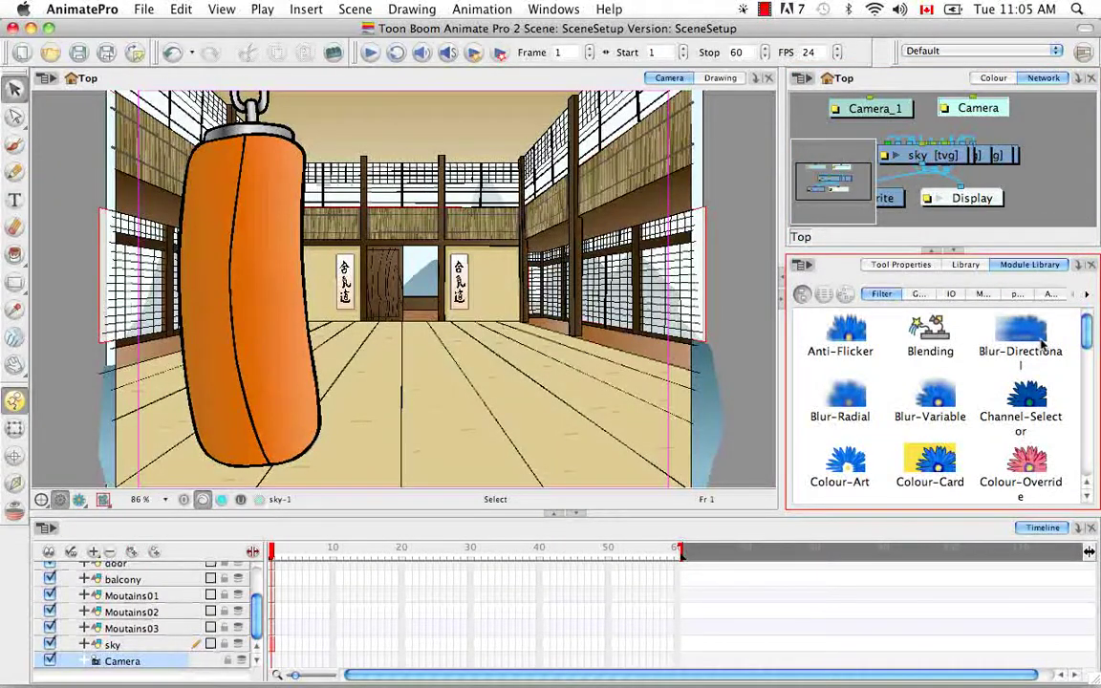
{"action": "left_click", "coordinate": [917, 294]}
{"action": "left_click", "coordinate": [951, 295]}
{"action": "left_click", "coordinate": [994, 294]}
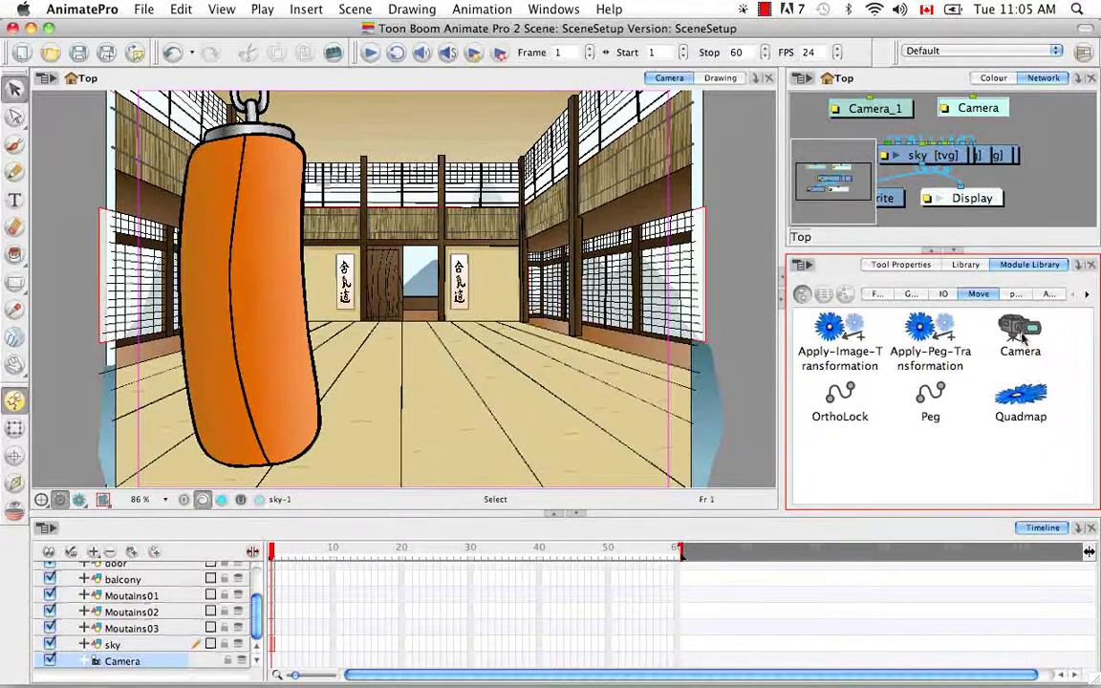
{"action": "left_click", "coordinate": [1024, 331]}
{"action": "left_click_drag", "start_coordinate": [1025, 331], "coordinate": [1066, 193]}
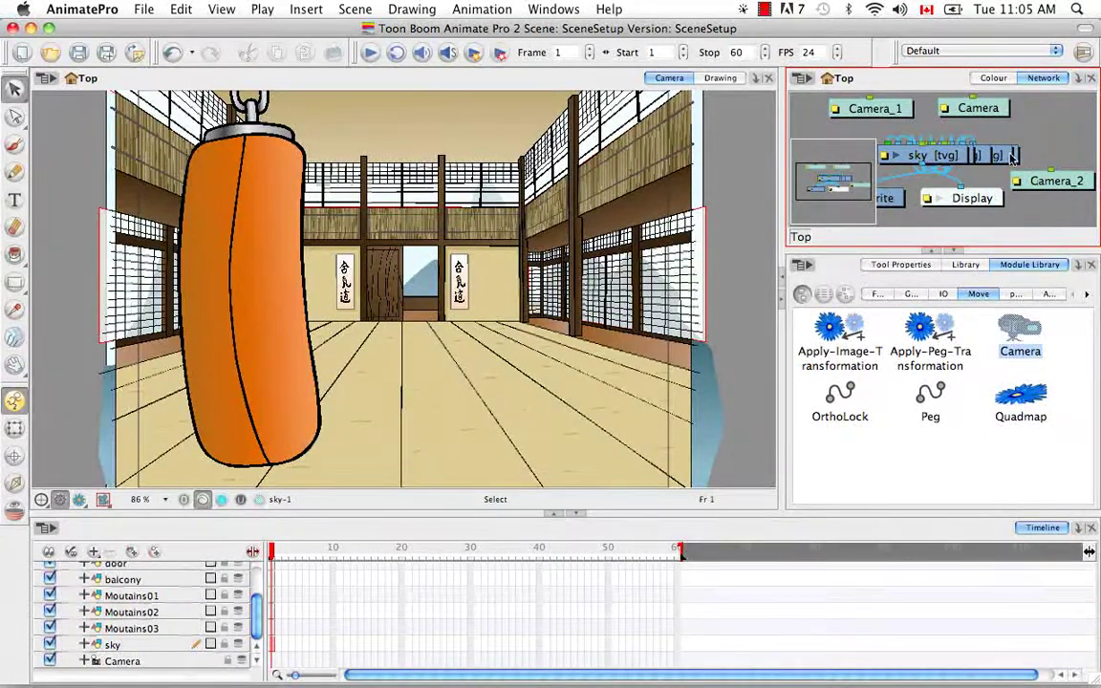
Step: Delete the Camera_2 and Camera_1 nodes, leaving only the original Camera
{"action": "left_click", "coordinate": [1066, 183]}
{"action": "key", "text": "BackSpace"}
{"action": "left_click", "coordinate": [902, 113]}
{"action": "key", "text": "BackSpace"}
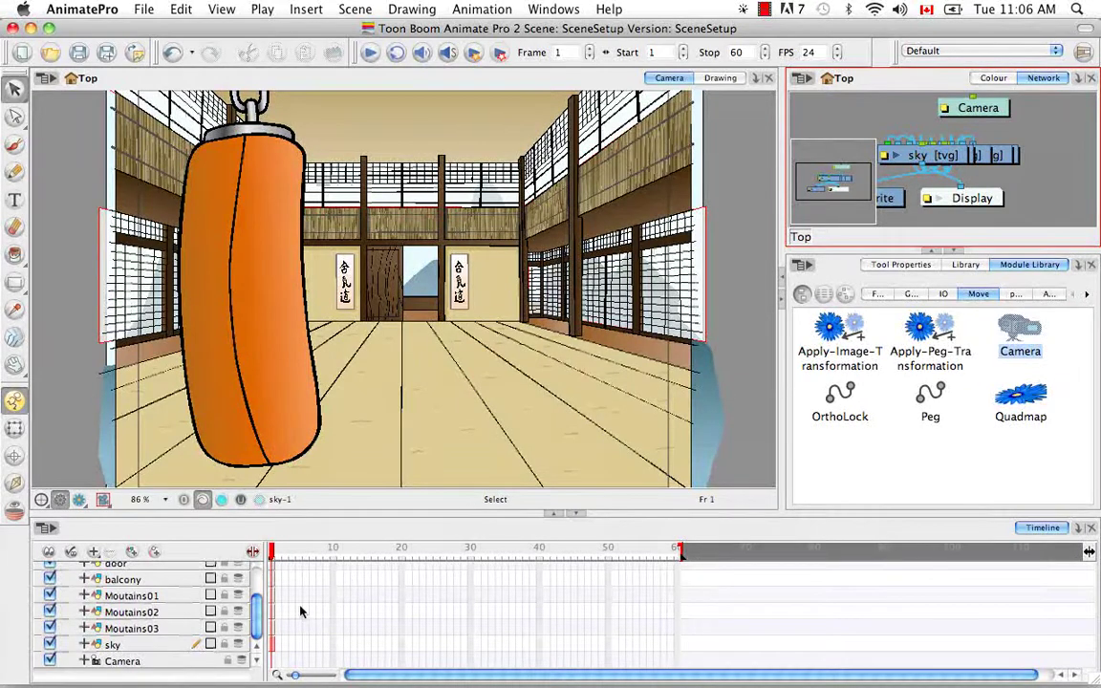
{"action": "left_click", "coordinate": [144, 660]}
{"action": "left_click", "coordinate": [154, 553]}
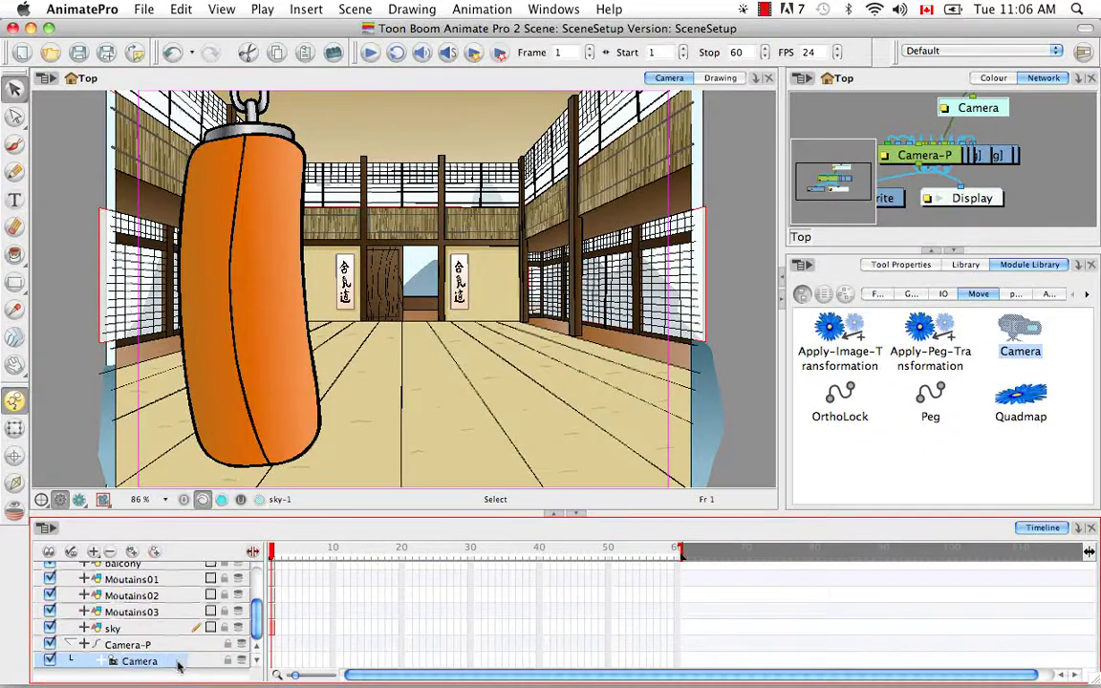
{"action": "left_click_drag", "start_coordinate": [197, 659], "coordinate": [176, 649]}
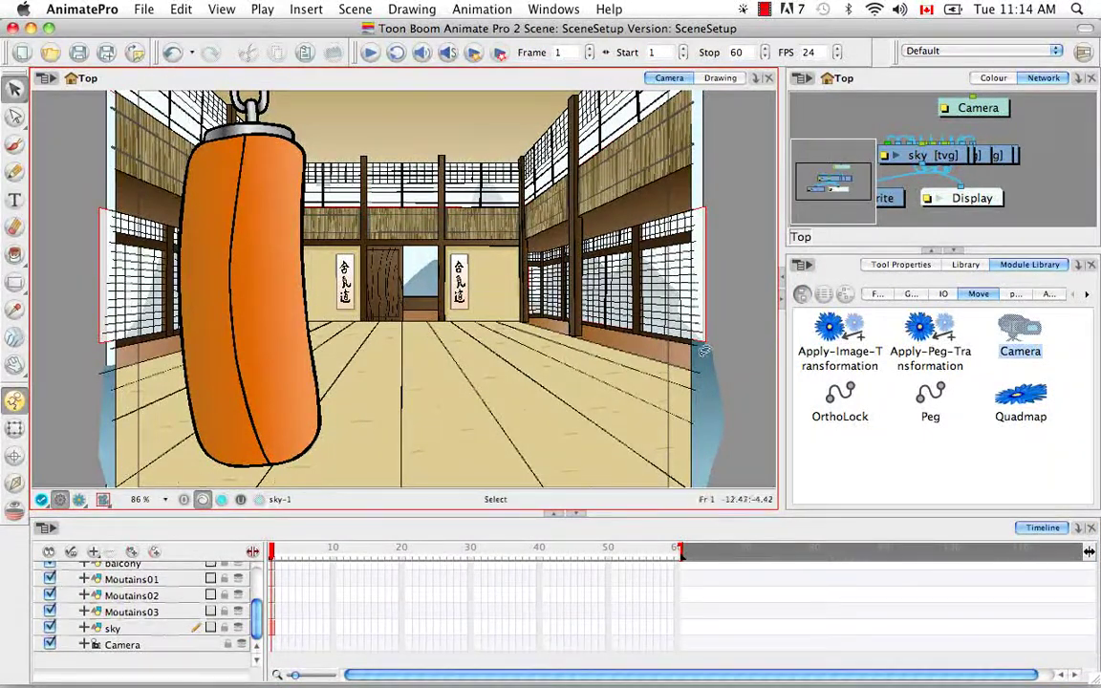
Step: Zoom out to 50%, pick the Transform tool, and select the Camera layer
{"action": "key", "text": "super+minus"}
{"action": "key", "text": "super+minus"}
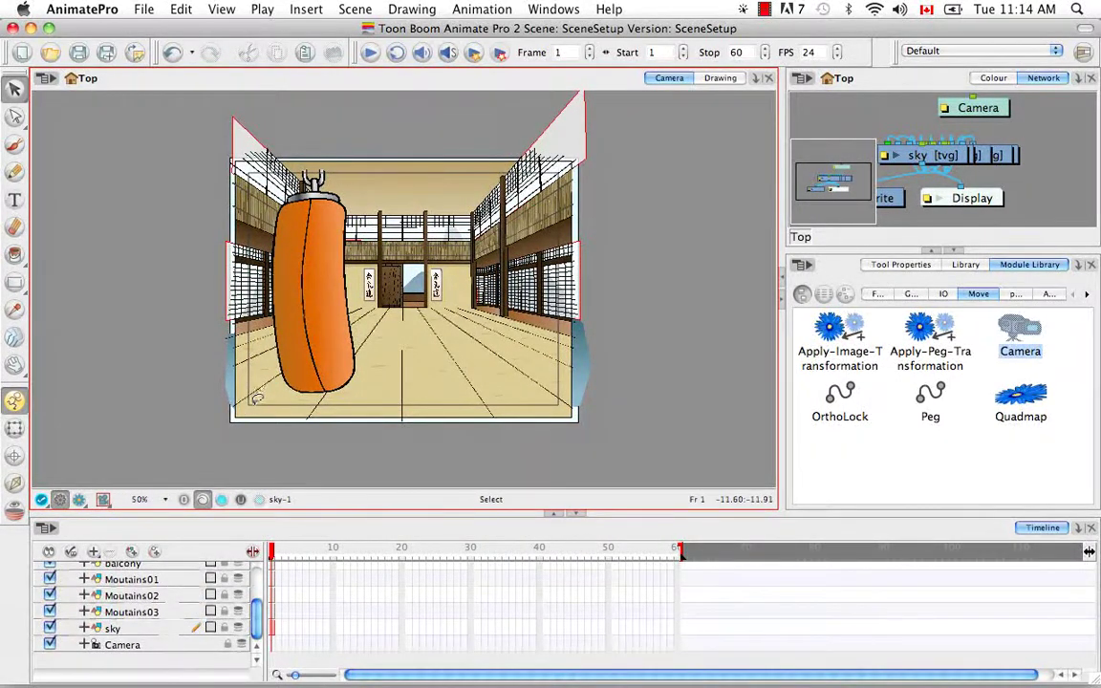
{"action": "left_click", "coordinate": [15, 428]}
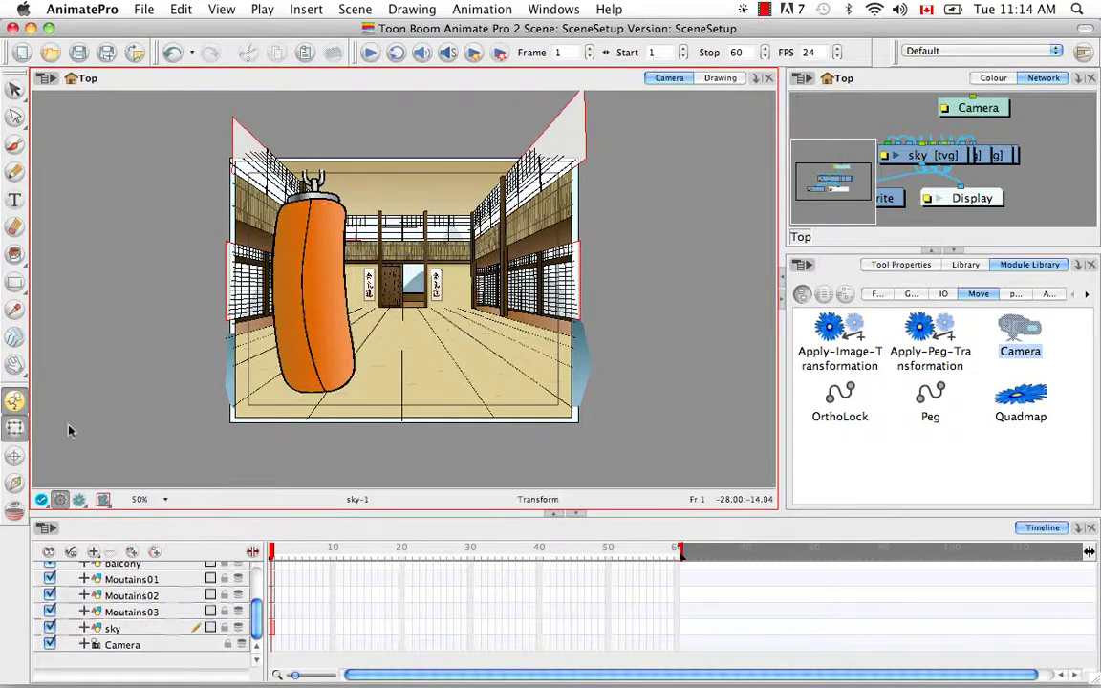
{"action": "left_click", "coordinate": [283, 409]}
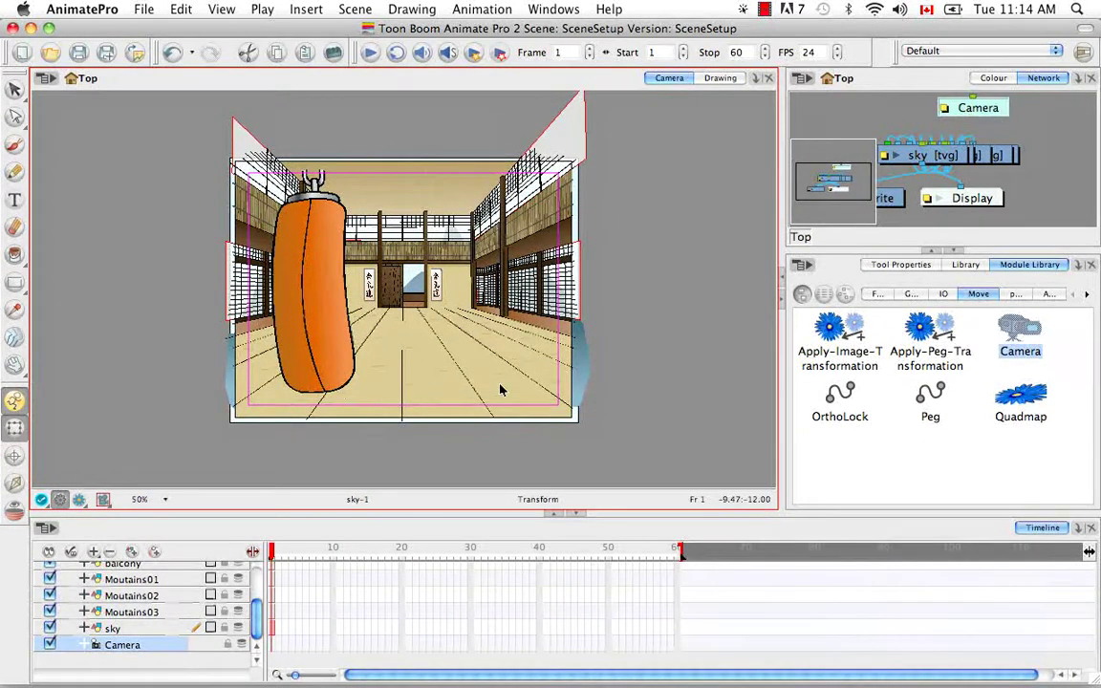
{"action": "left_click", "coordinate": [387, 478]}
{"action": "left_click", "coordinate": [126, 646]}
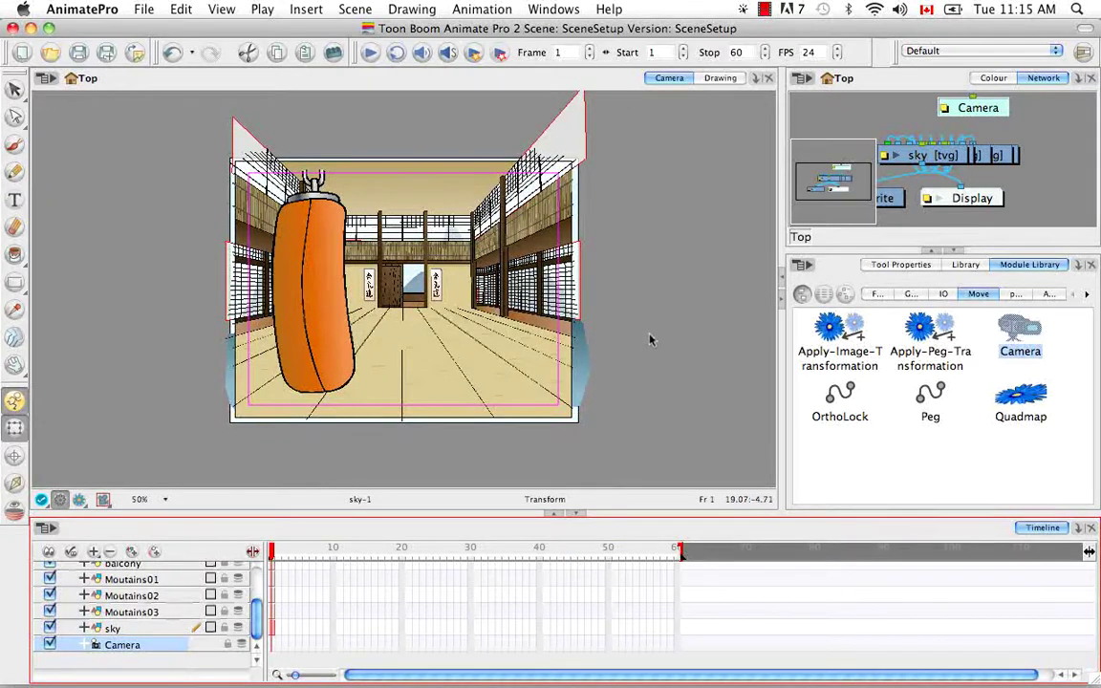
Step: Show the Advanced Animation toolbar from Windows > Toolbars
{"action": "left_click", "coordinate": [536, 10]}
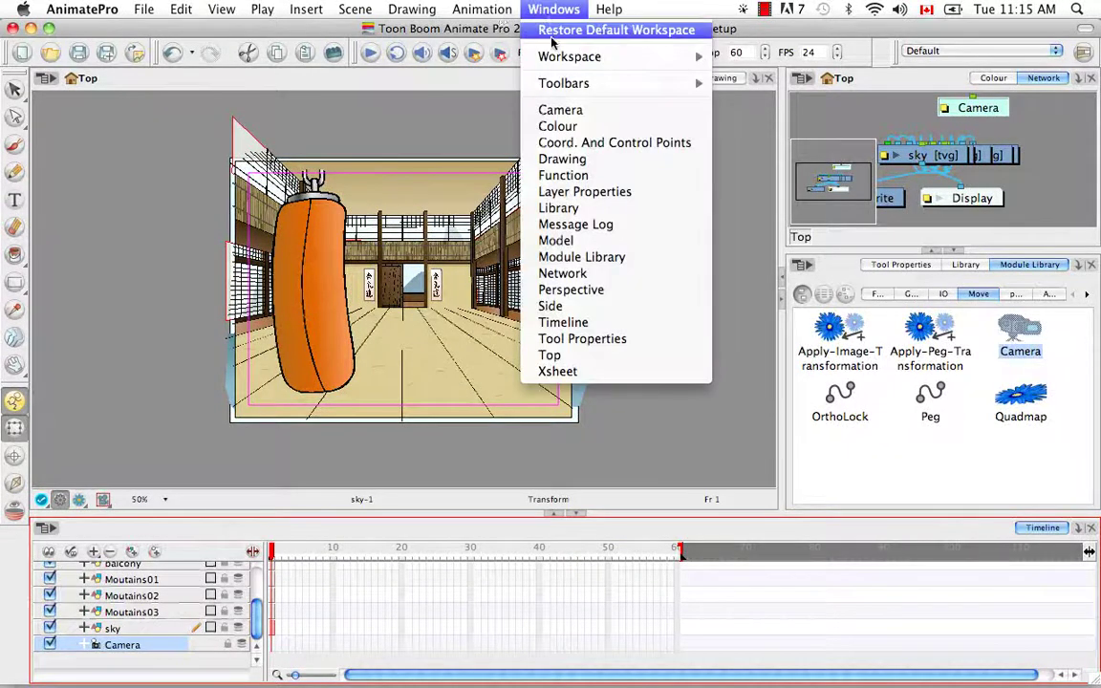
{"action": "mouse_move", "coordinate": [589, 83]}
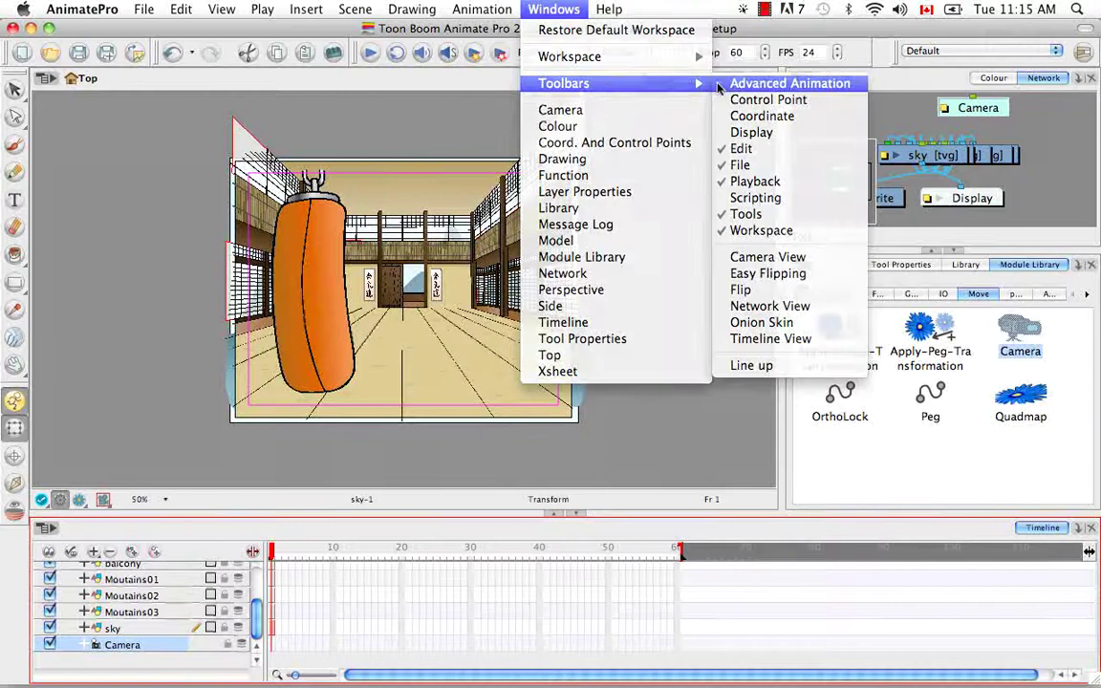
{"action": "left_click", "coordinate": [723, 85]}
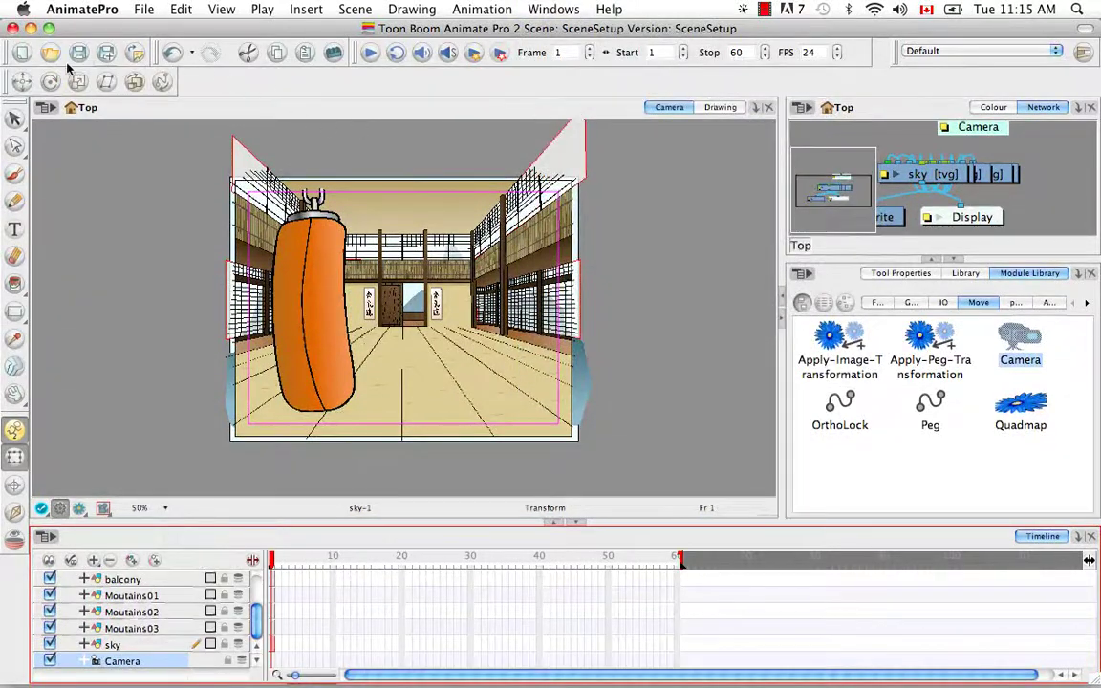
{"action": "left_click", "coordinate": [484, 11]}
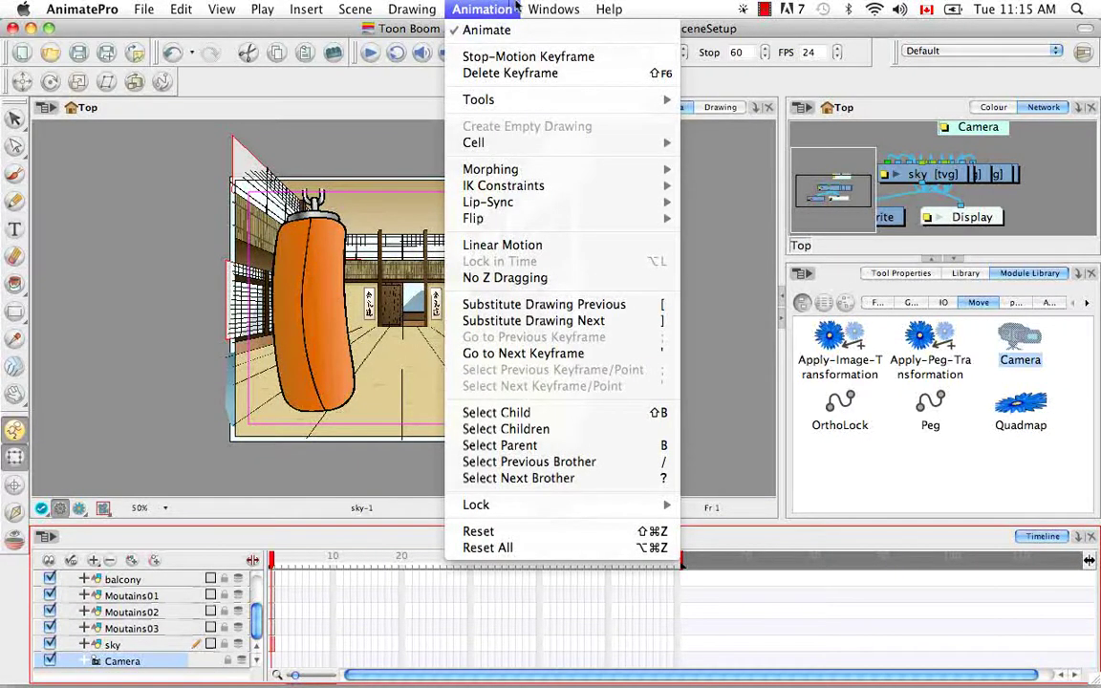
Step: Pan the camera sideways with the Translate tool, then tilt it with the Rotate tool
{"action": "left_click", "coordinate": [650, 207]}
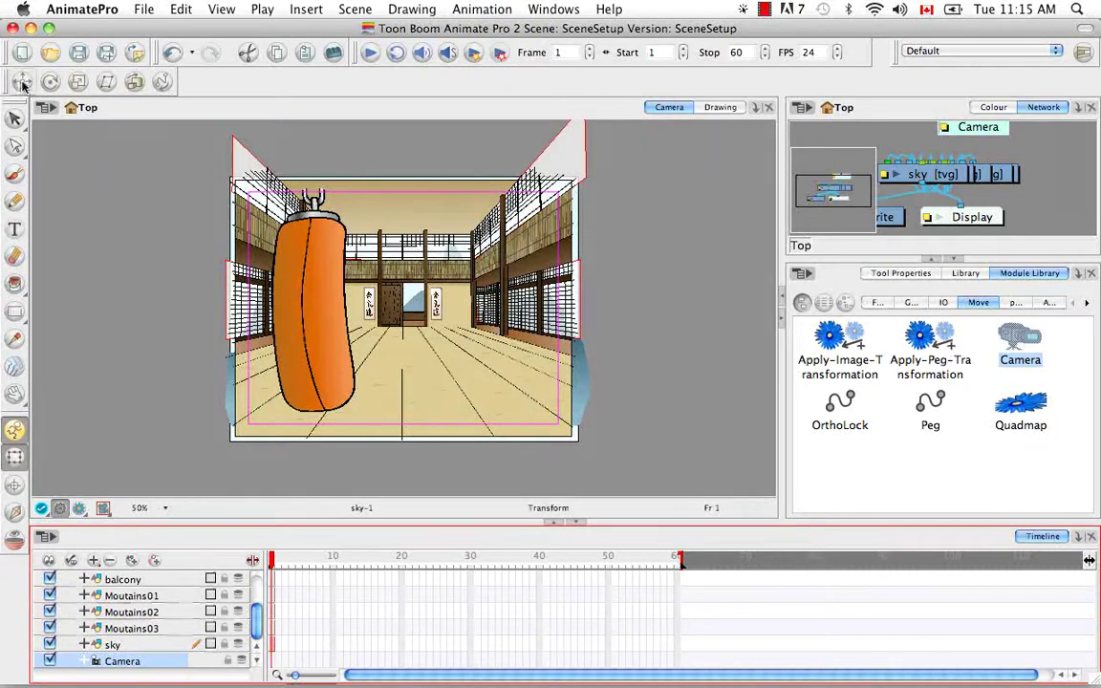
{"action": "left_click", "coordinate": [23, 84]}
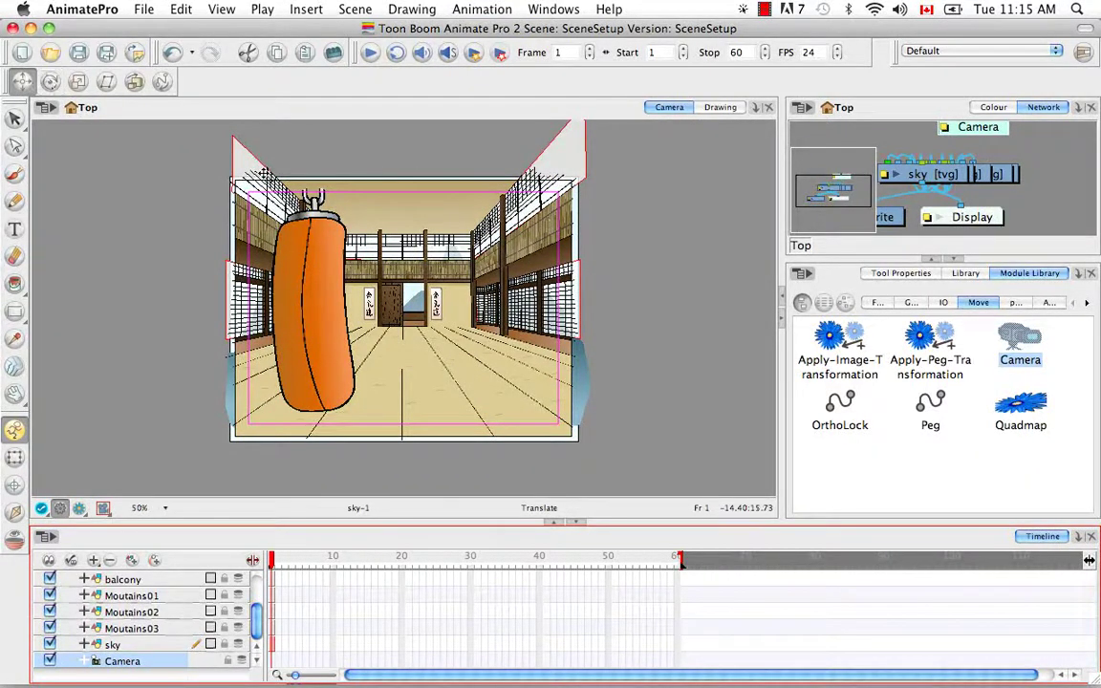
{"action": "left_click_drag", "start_coordinate": [265, 173], "coordinate": [245, 195]}
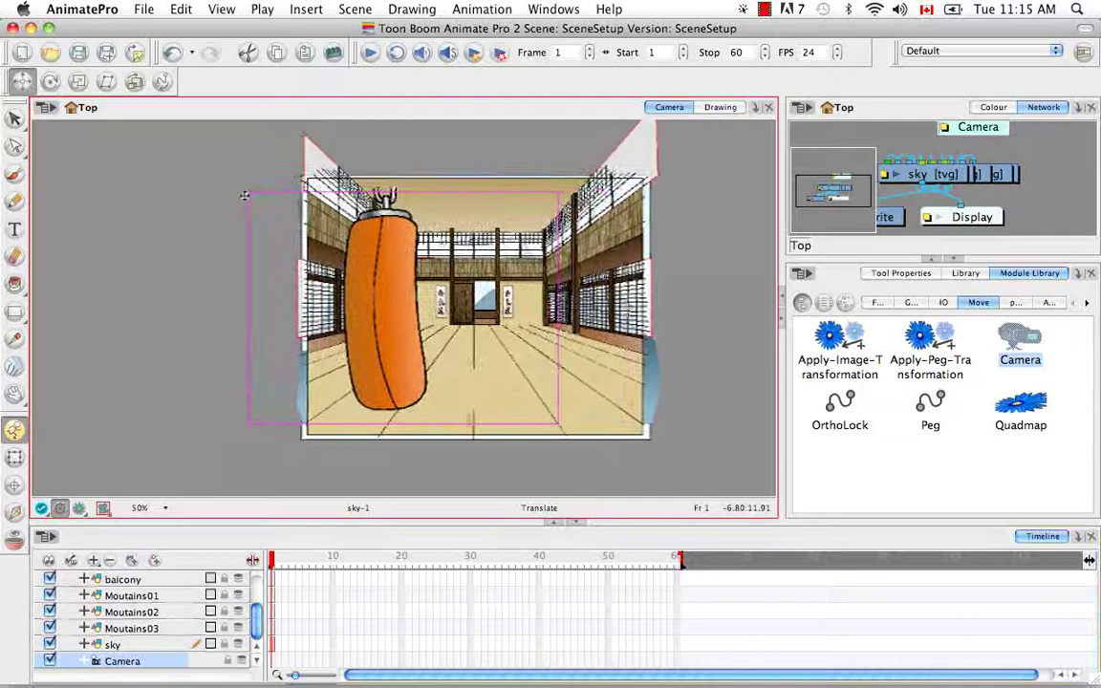
{"action": "left_click", "coordinate": [50, 82]}
{"action": "left_click_drag", "start_coordinate": [506, 173], "coordinate": [593, 311]}
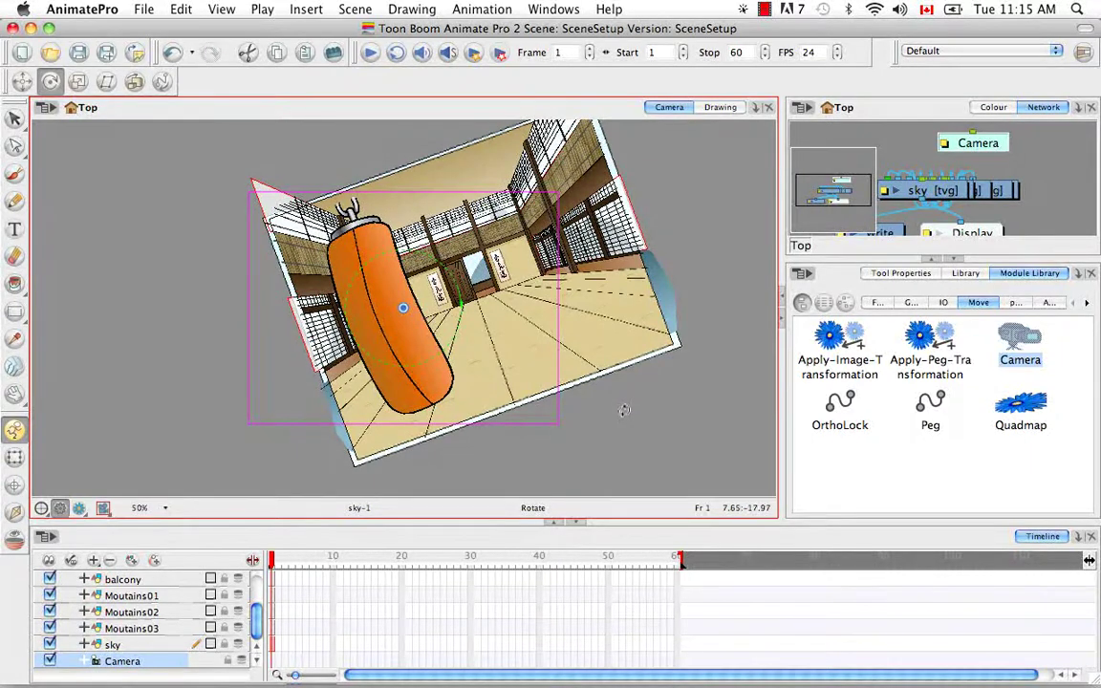
Step: Undo the camera rotation and pan, preview the Render View, and reselect the Camera layer
{"action": "key", "text": "super+z"}
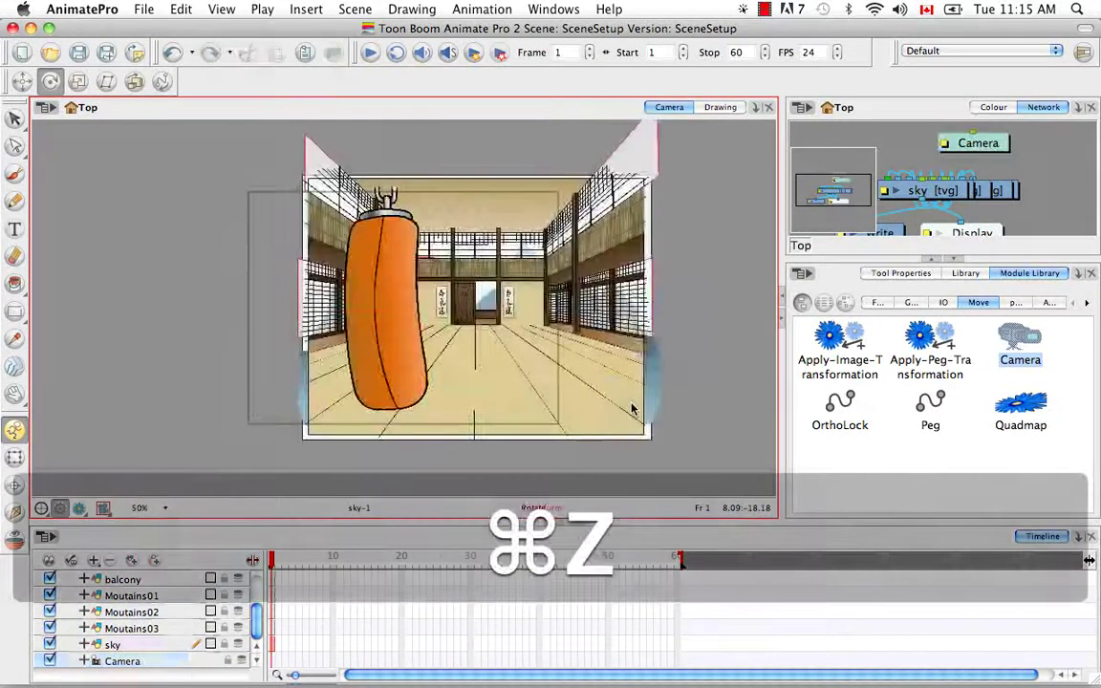
{"action": "key", "text": "super+z"}
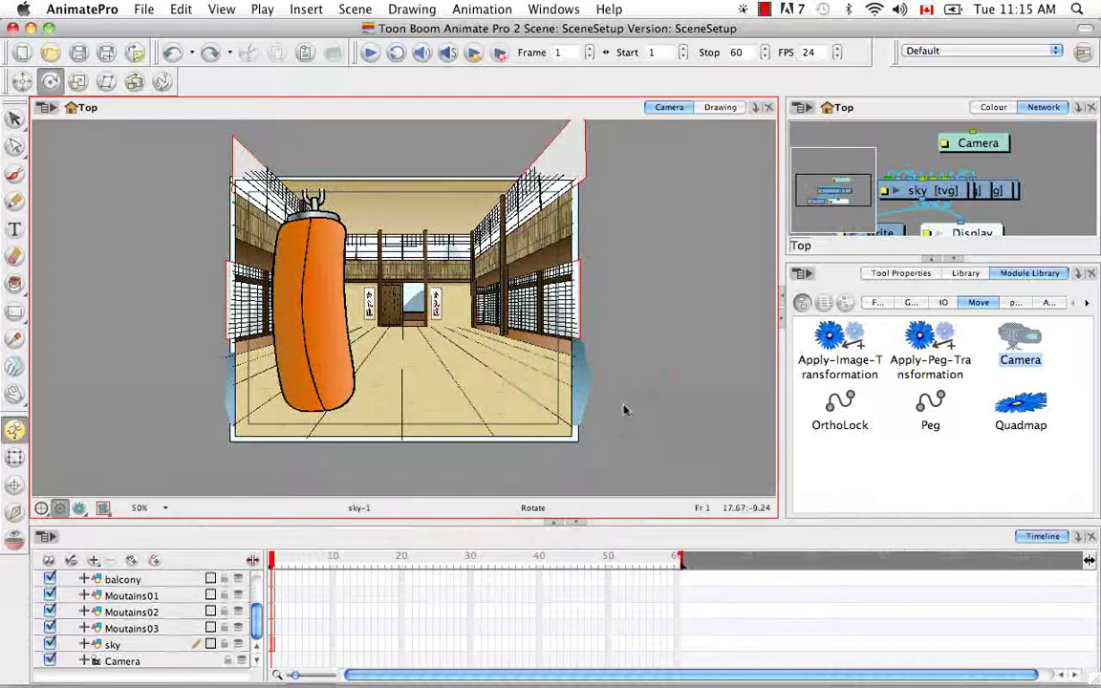
{"action": "left_click", "coordinate": [80, 508]}
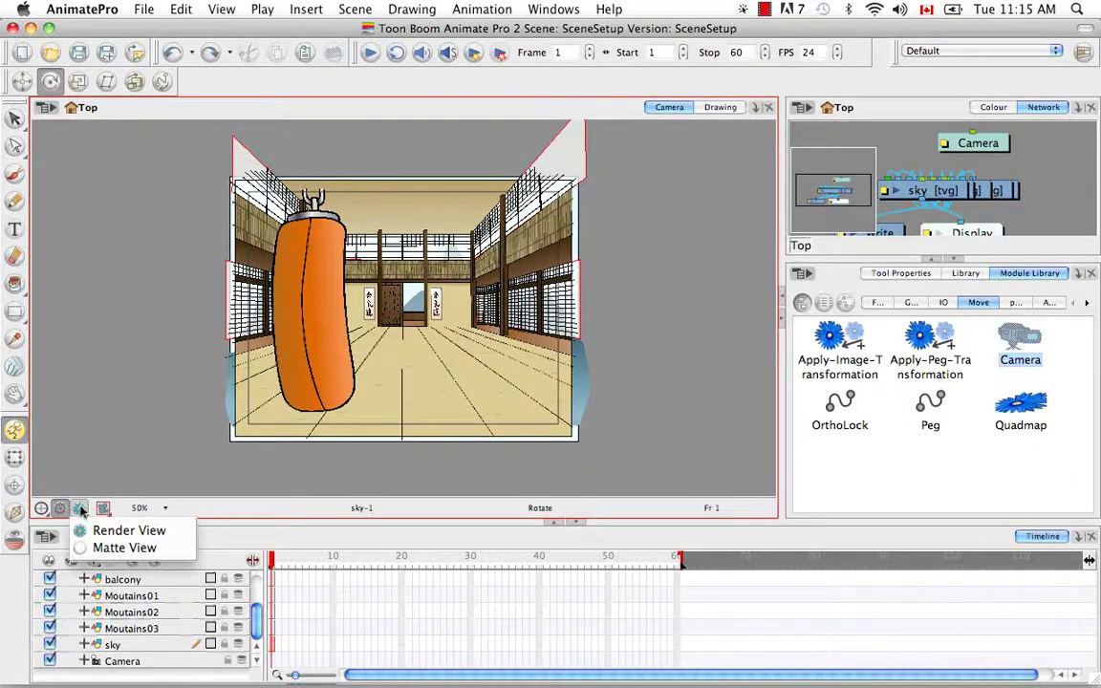
{"action": "left_click", "coordinate": [129, 530]}
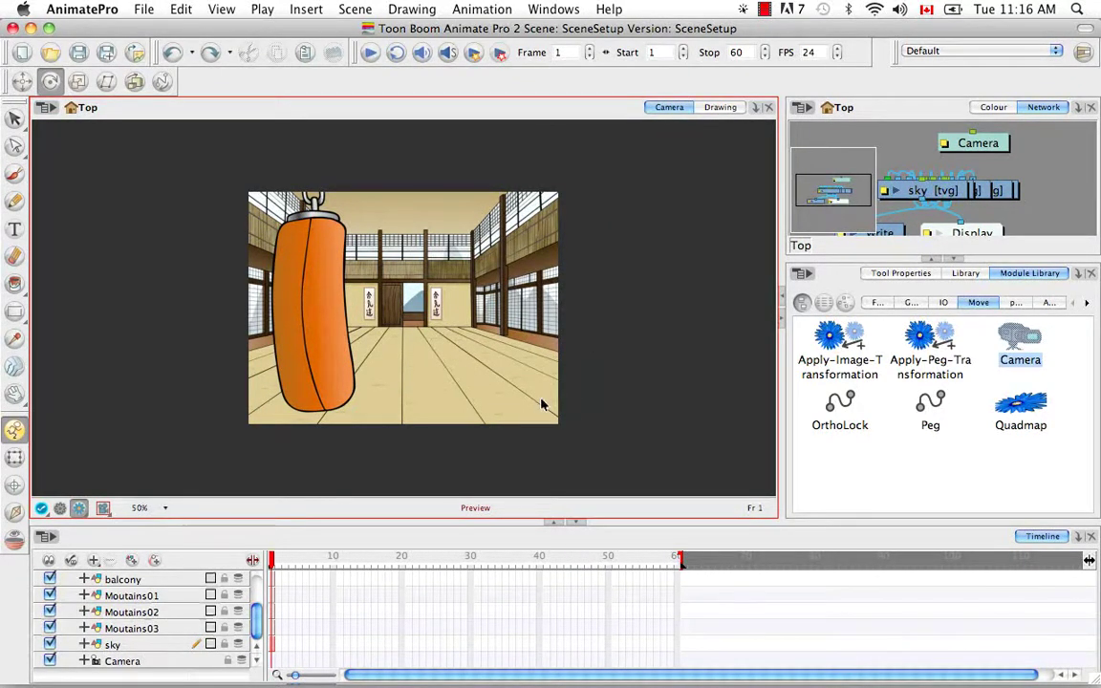
{"action": "left_click", "coordinate": [78, 508]}
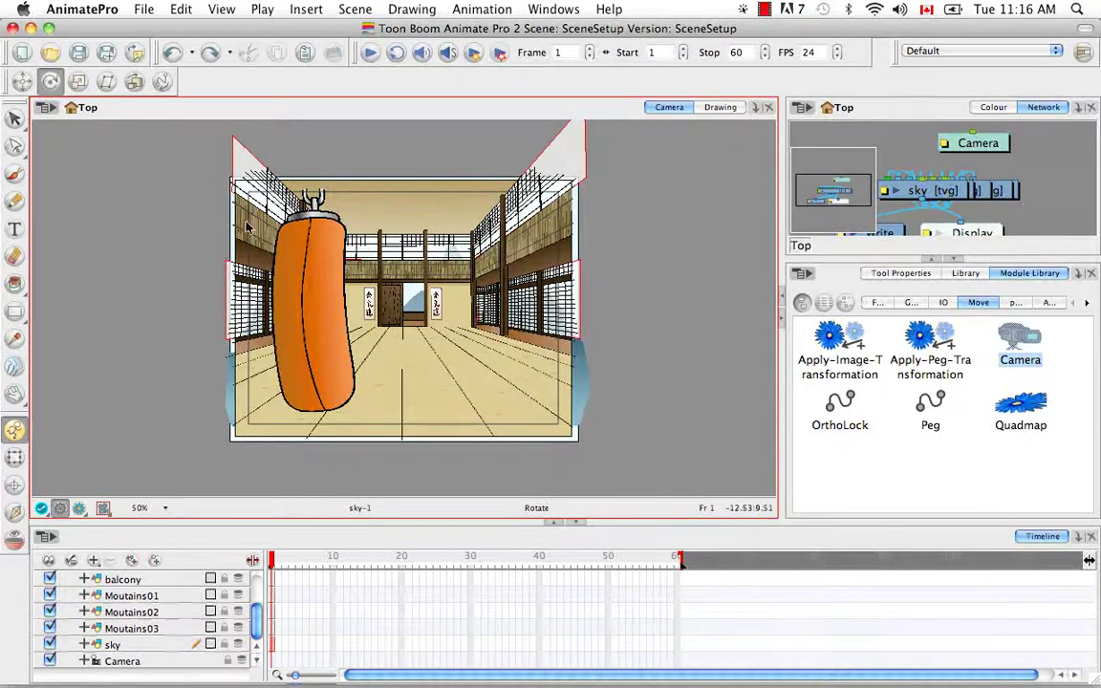
{"action": "left_click", "coordinate": [470, 198]}
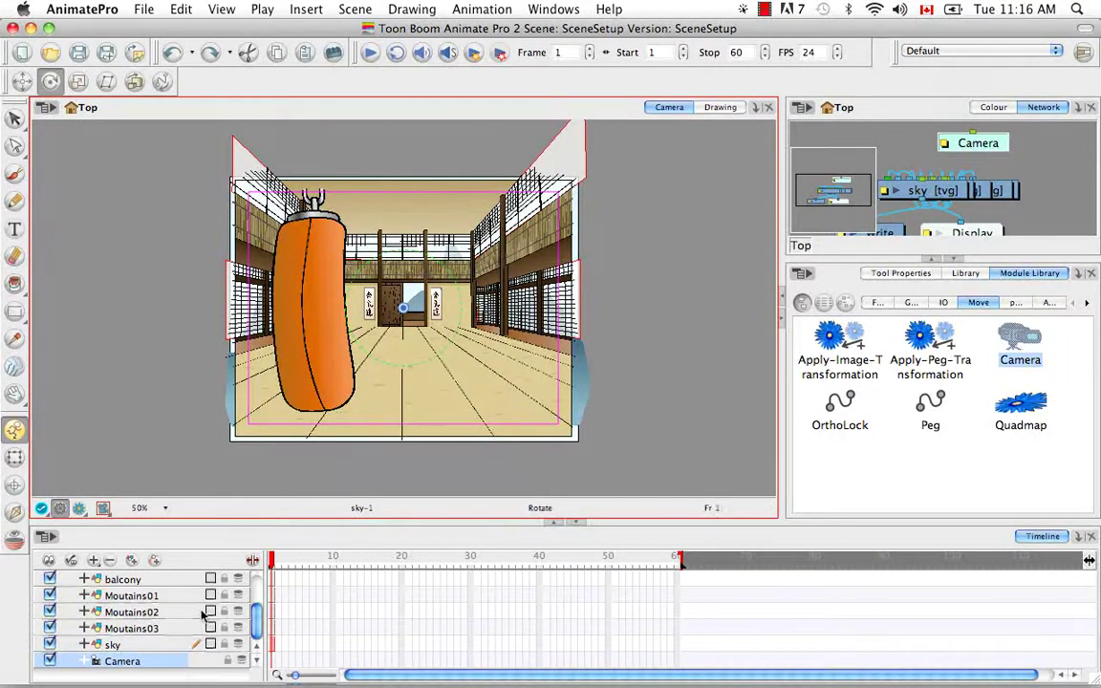
Step: Open the Camera layer's properties, toggle Enable/Disable off and back on, and toggle its lock
{"action": "left_click", "coordinate": [177, 659]}
{"action": "double_click", "coordinate": [177, 660]}
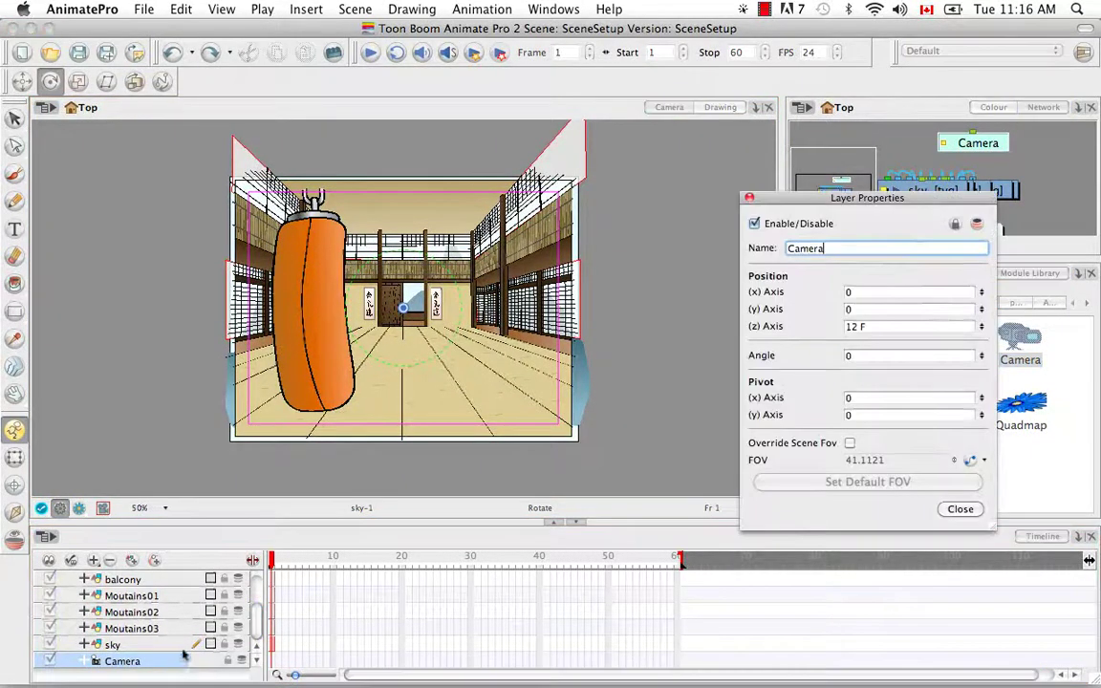
{"action": "left_click_drag", "start_coordinate": [910, 204], "coordinate": [782, 145]}
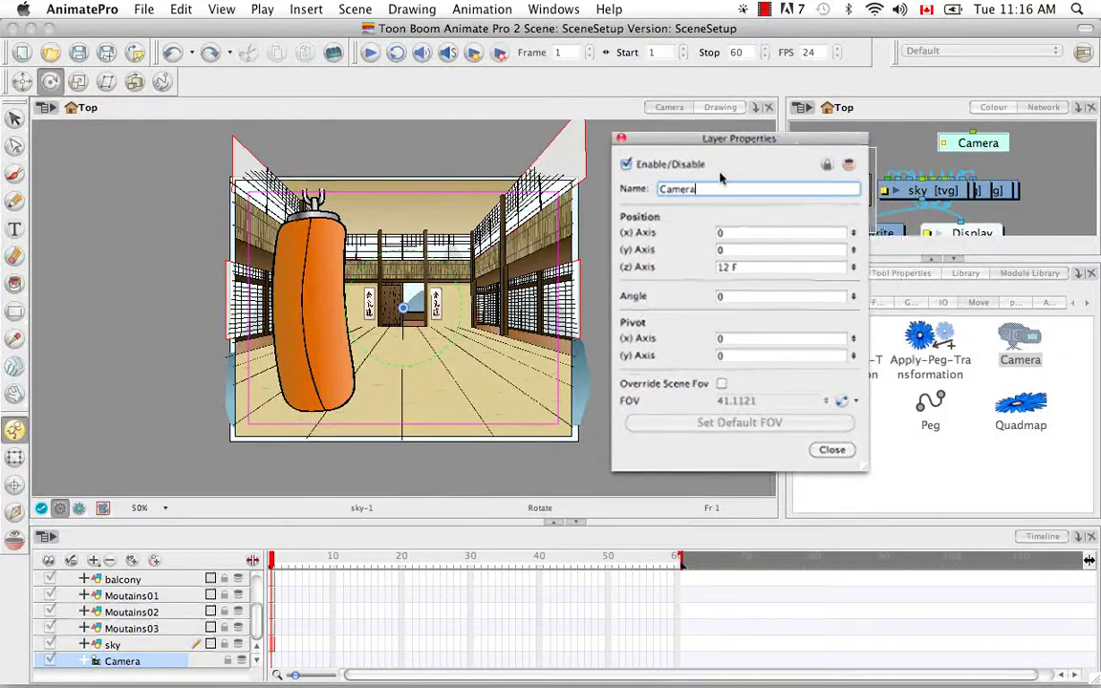
{"action": "left_click", "coordinate": [626, 165]}
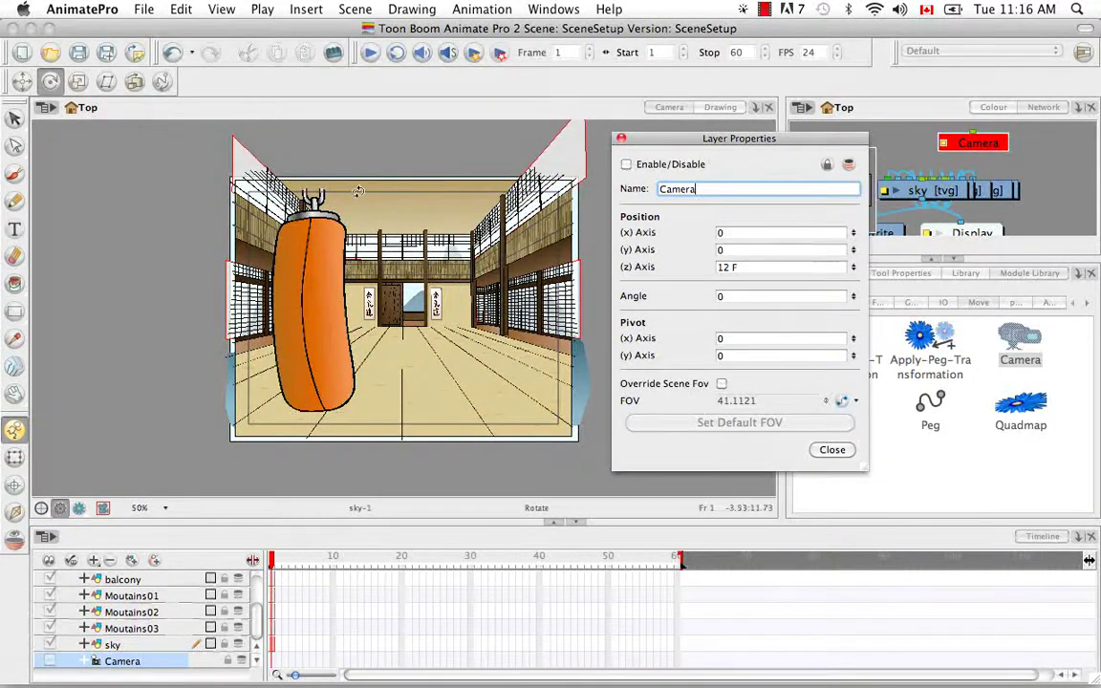
{"action": "left_click", "coordinate": [626, 164]}
{"action": "left_click", "coordinate": [626, 164]}
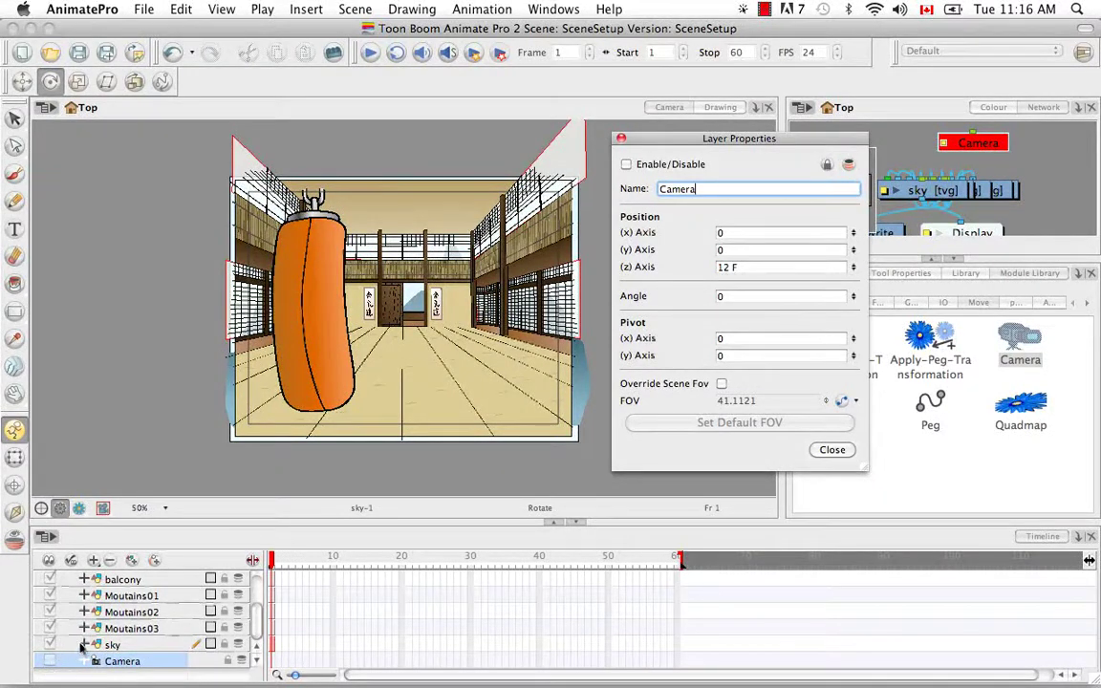
{"action": "left_click", "coordinate": [627, 164]}
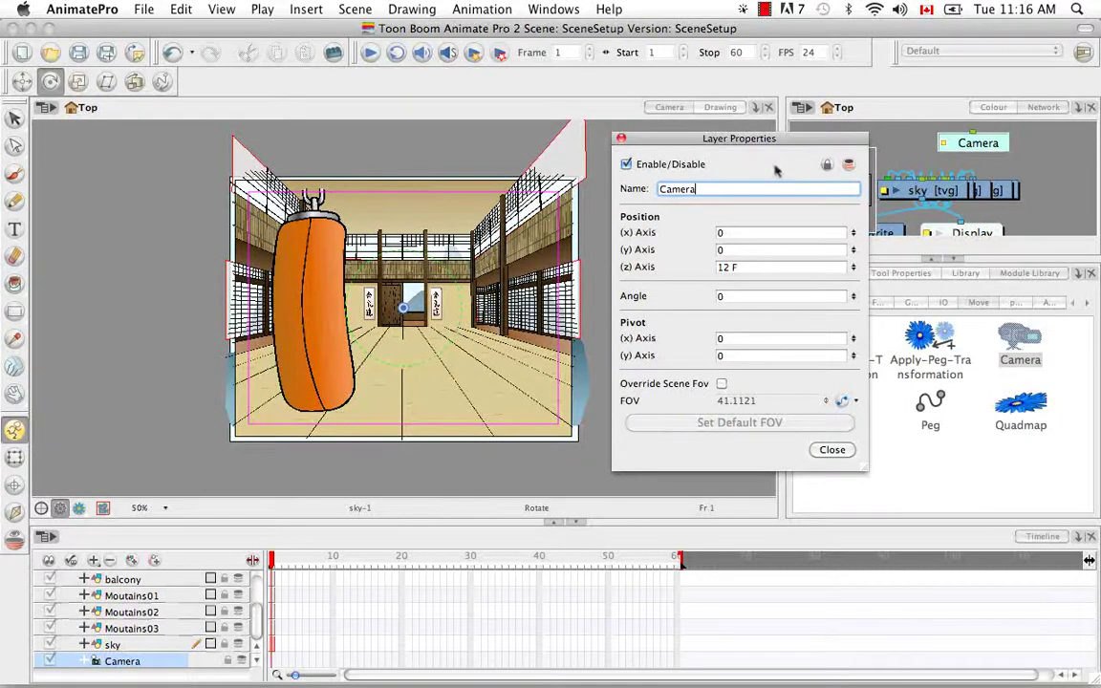
{"action": "left_click", "coordinate": [827, 166]}
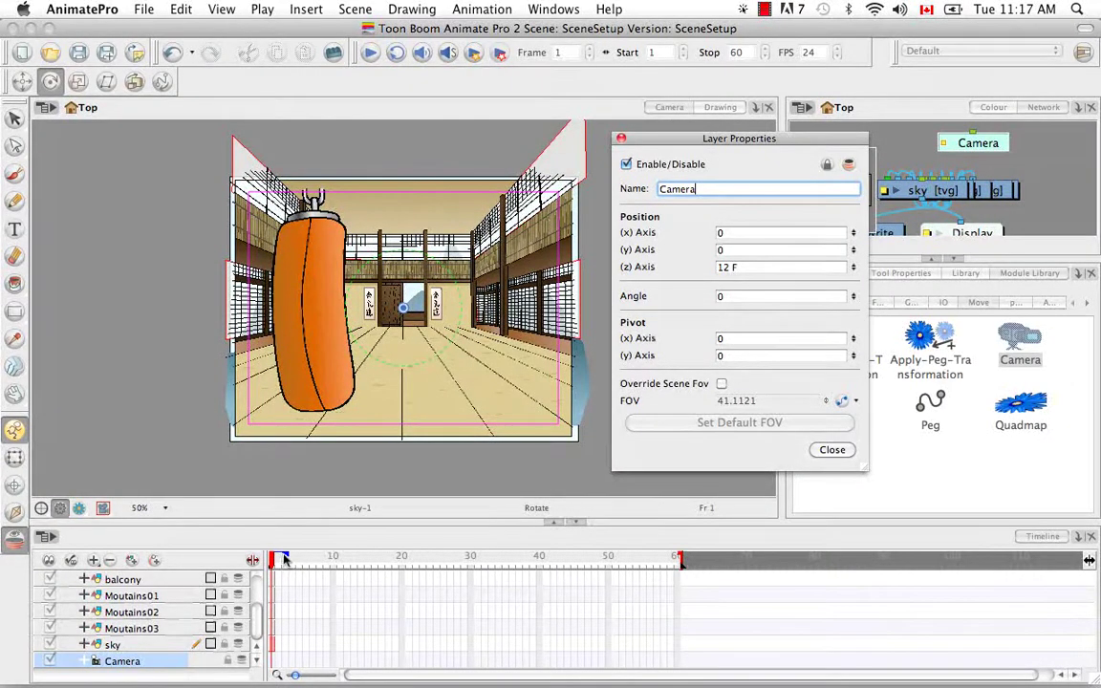
{"action": "left_click", "coordinate": [279, 559]}
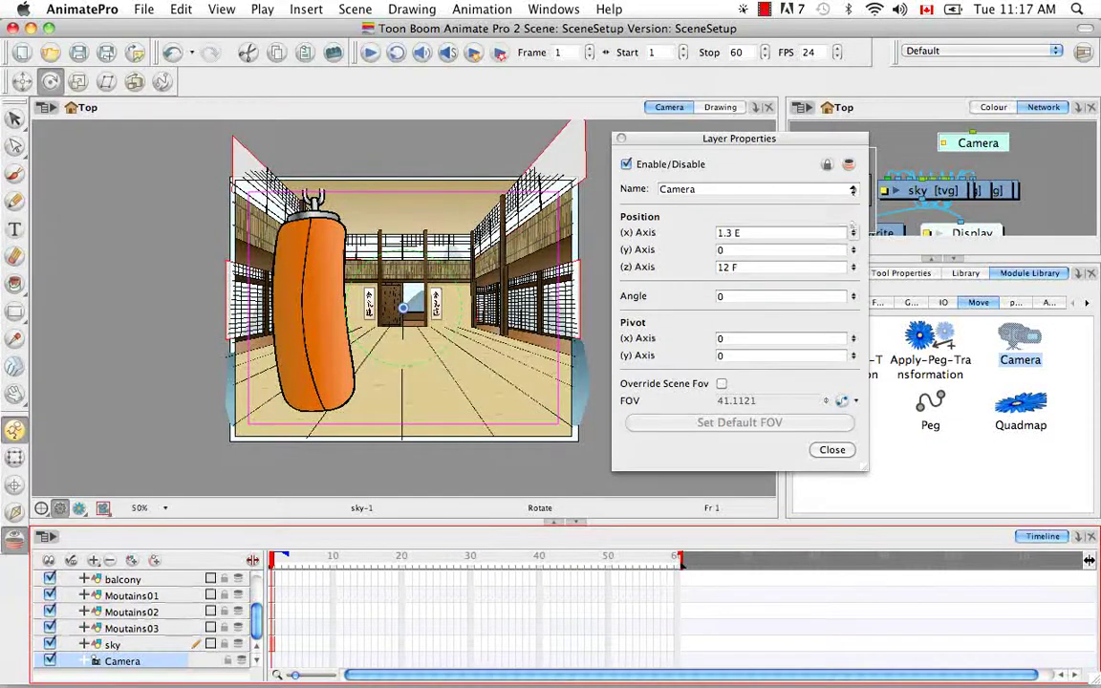
Step: Set the camera to 1.4 E and 13.7 F, angle 26, pivot at 2.7 E, 4.3 N
{"action": "left_click_drag", "start_coordinate": [853, 230], "coordinate": [857, 241]}
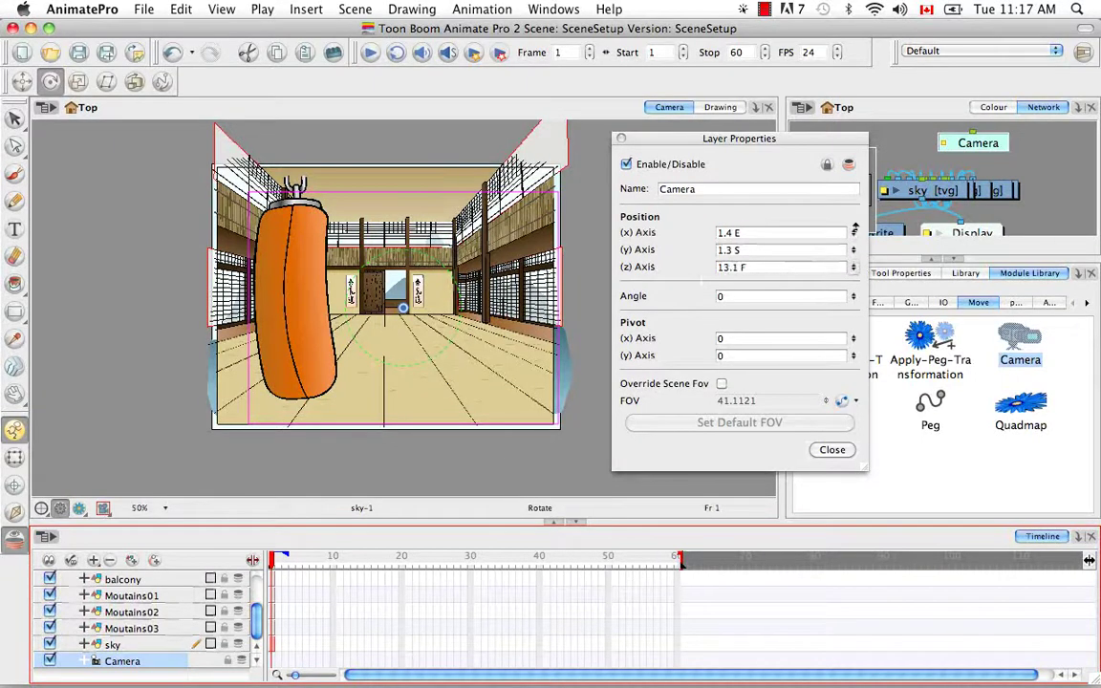
{"action": "left_click", "coordinate": [853, 265]}
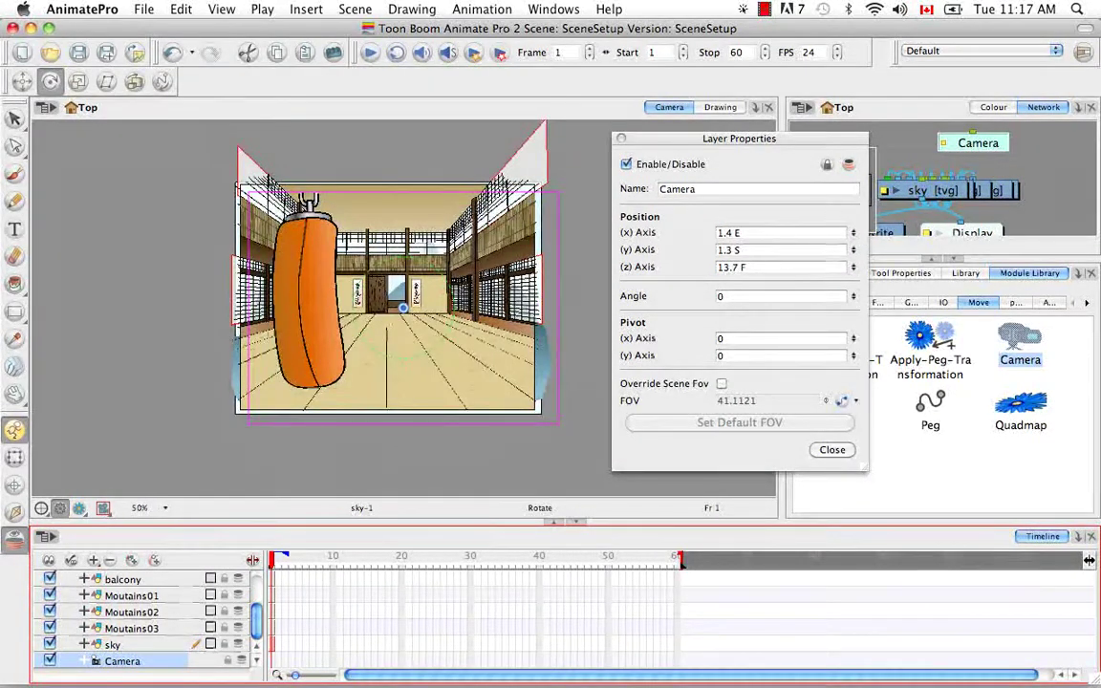
{"action": "mouse_move", "coordinate": [853, 296]}
{"action": "left_mouse_down"}
{"action": "mouse_move", "coordinate": [856, 250]}
{"action": "mouse_move", "coordinate": [857, 274]}
{"action": "left_mouse_up"}
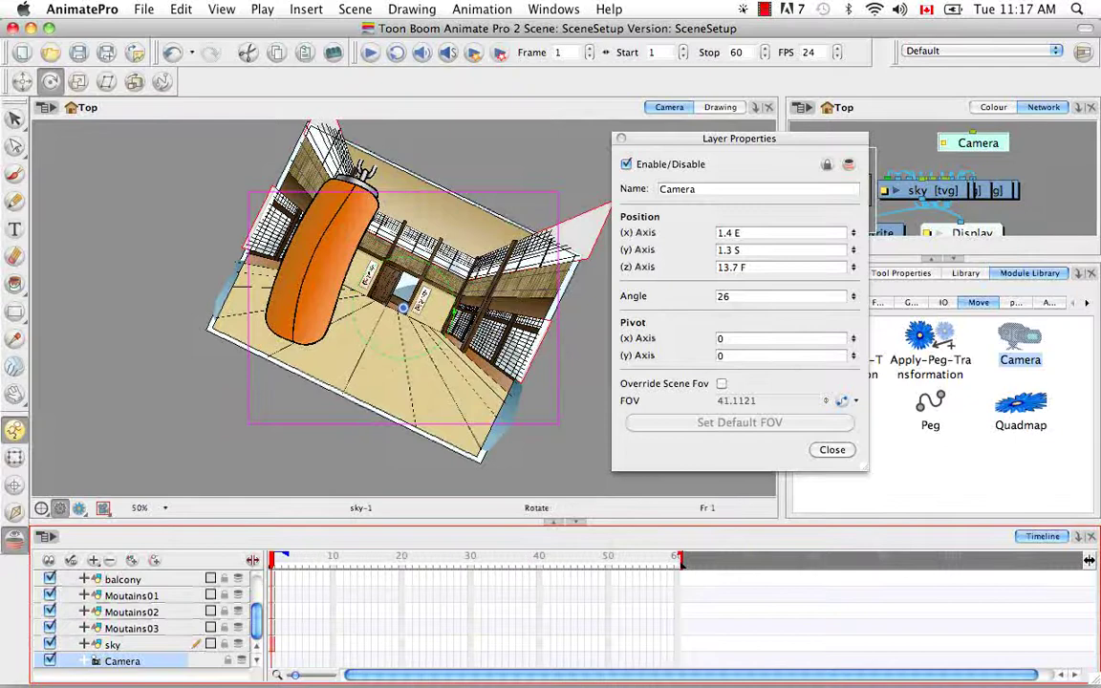
{"action": "left_click_drag", "start_coordinate": [854, 338], "coordinate": [857, 305]}
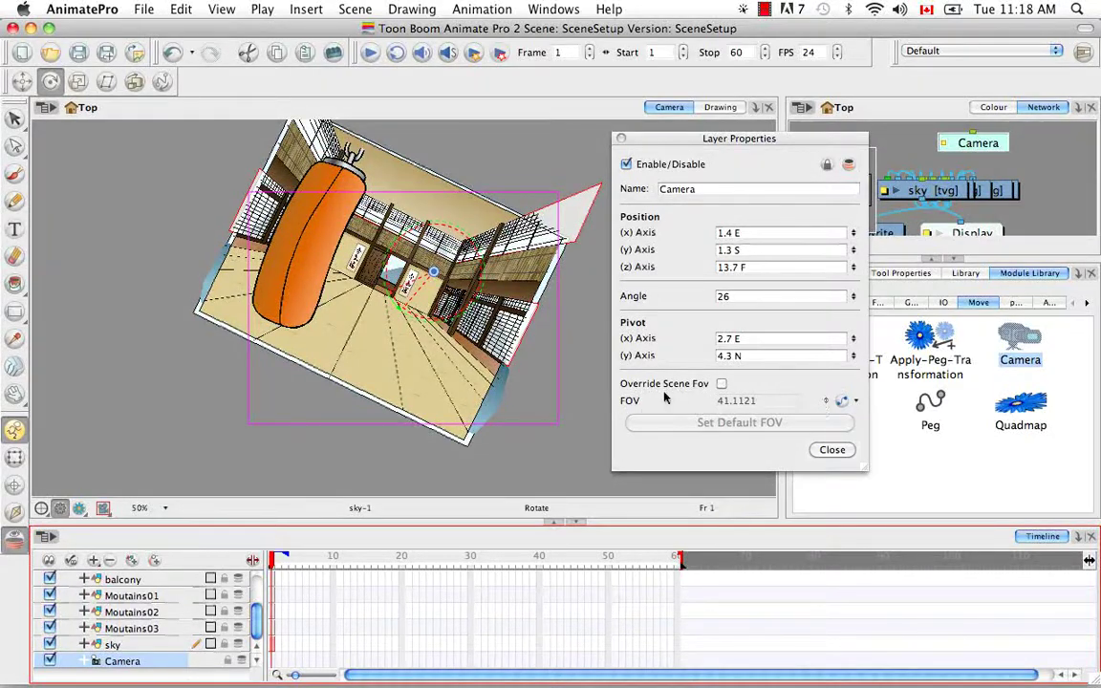
Step: Enable Override Scene Fov, try 48.1 and a wider FOV, then restore the default 41.1121
{"action": "left_click", "coordinate": [722, 385]}
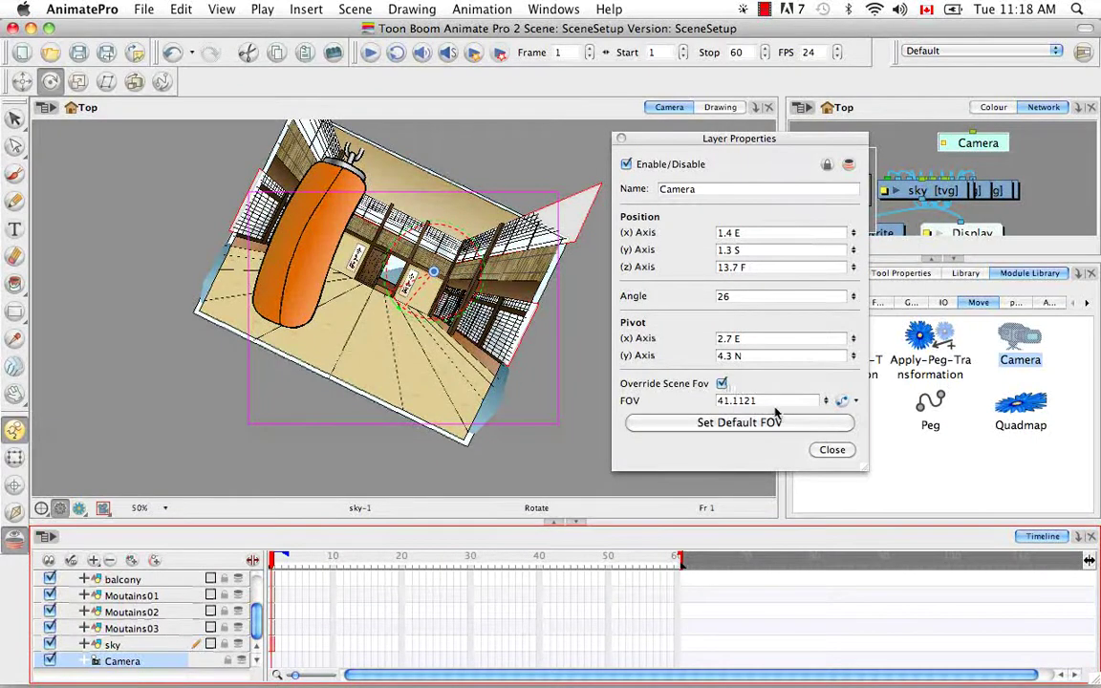
{"action": "triple_click", "coordinate": [750, 400]}
{"action": "type", "text": "48.1"}
{"action": "key", "text": "Return"}
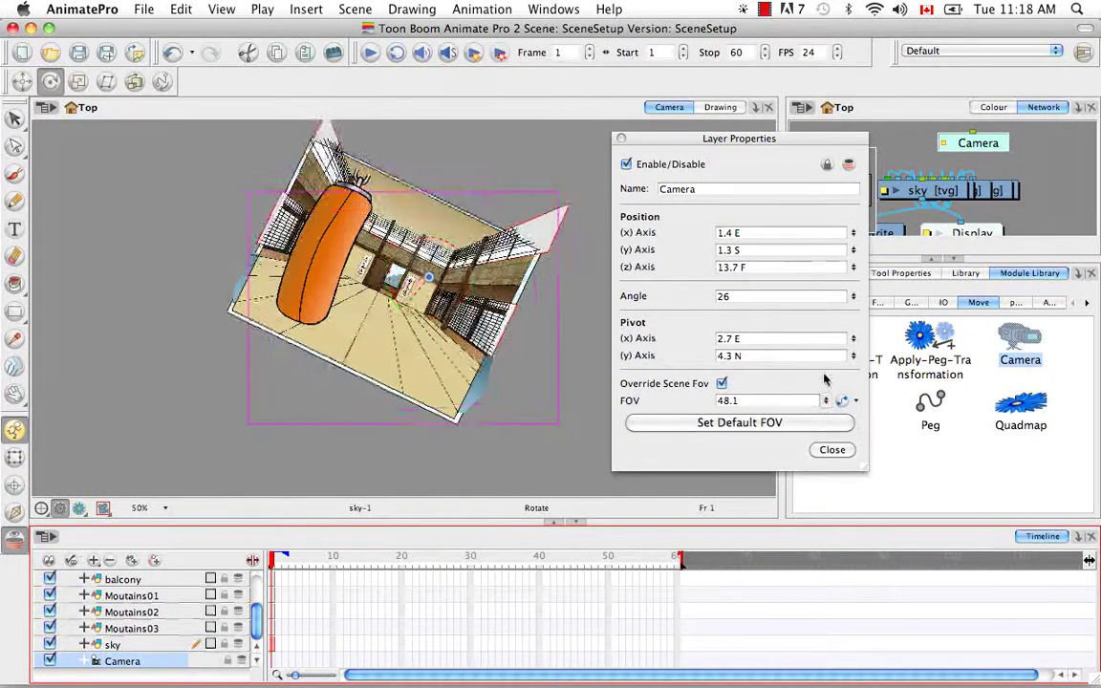
{"action": "left_click_drag", "start_coordinate": [826, 400], "coordinate": [762, 435]}
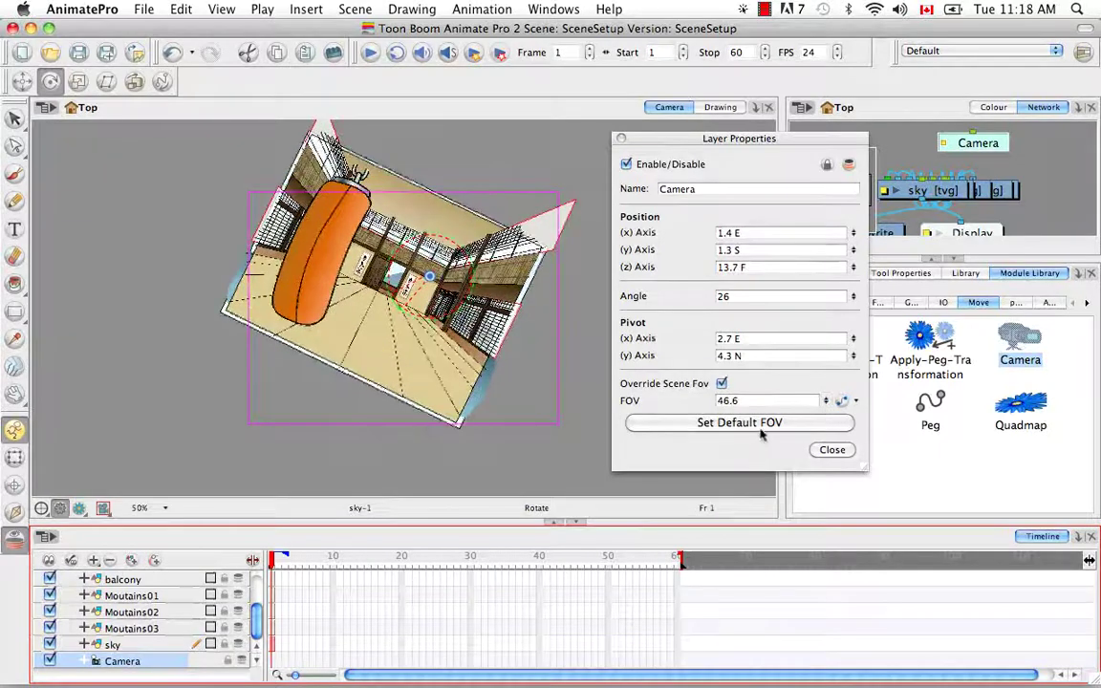
{"action": "left_click", "coordinate": [768, 424]}
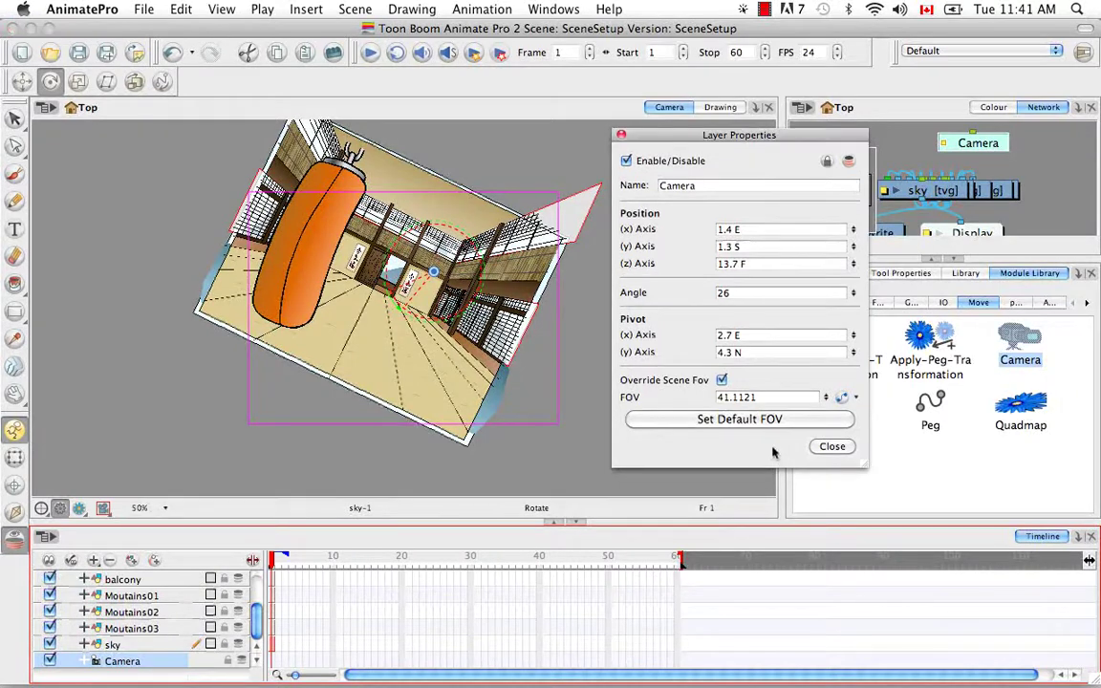
Step: Close the camera's Layer Properties and reset its rotation to the front view with Animation > Reset
{"action": "left_click", "coordinate": [831, 447]}
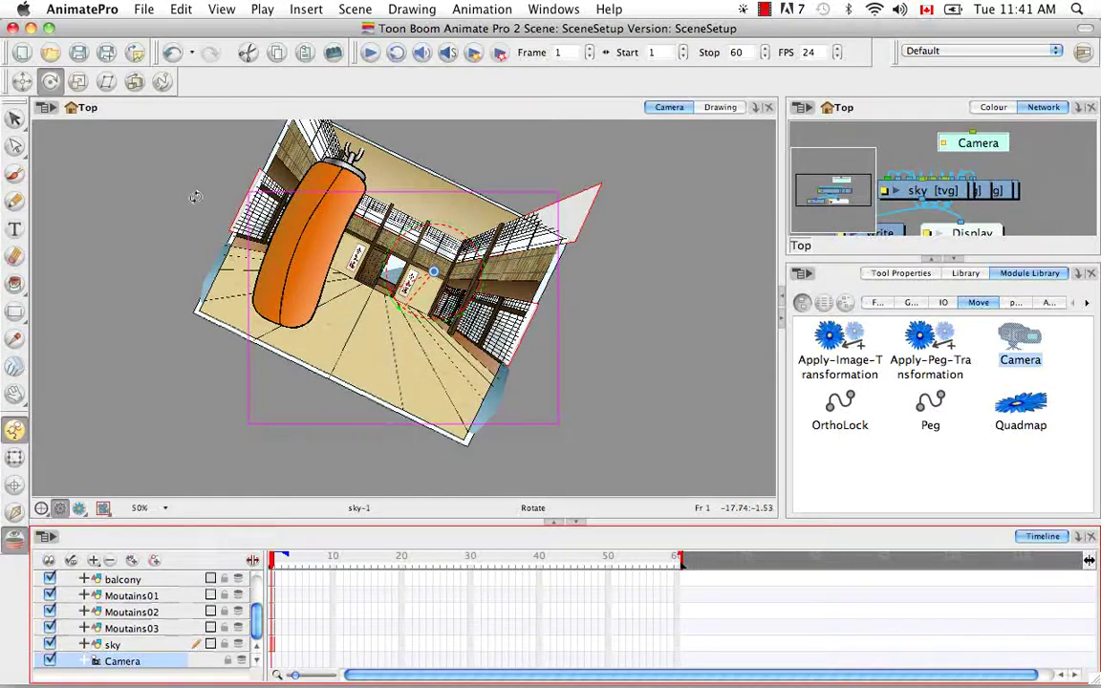
{"action": "left_click", "coordinate": [480, 9]}
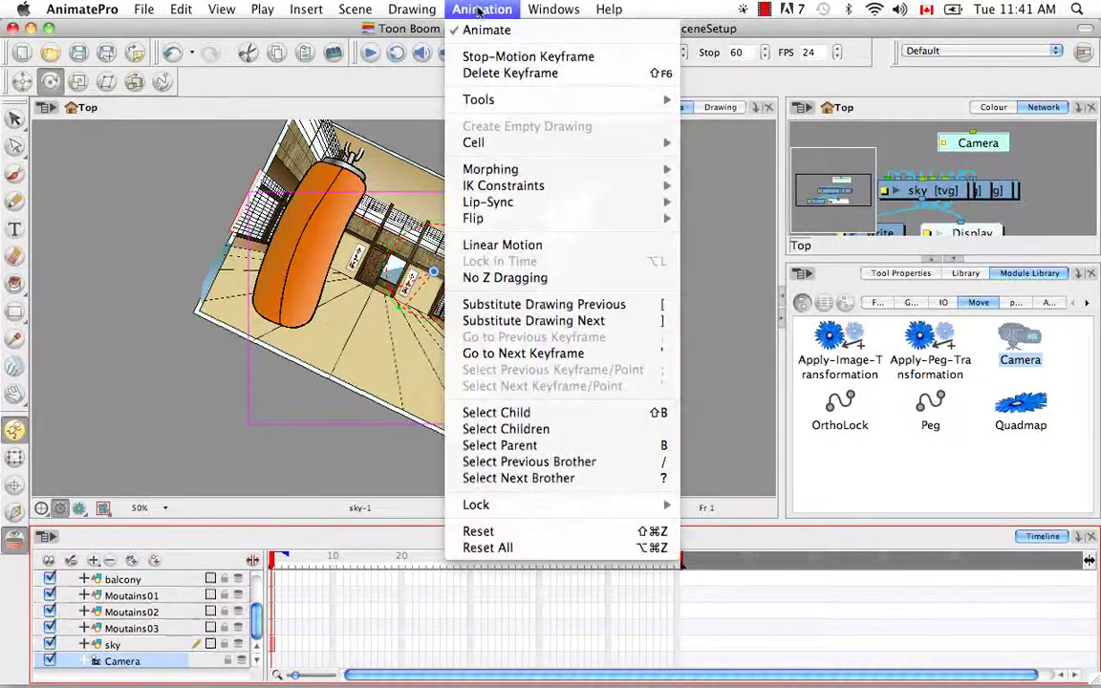
{"action": "left_click", "coordinate": [608, 538]}
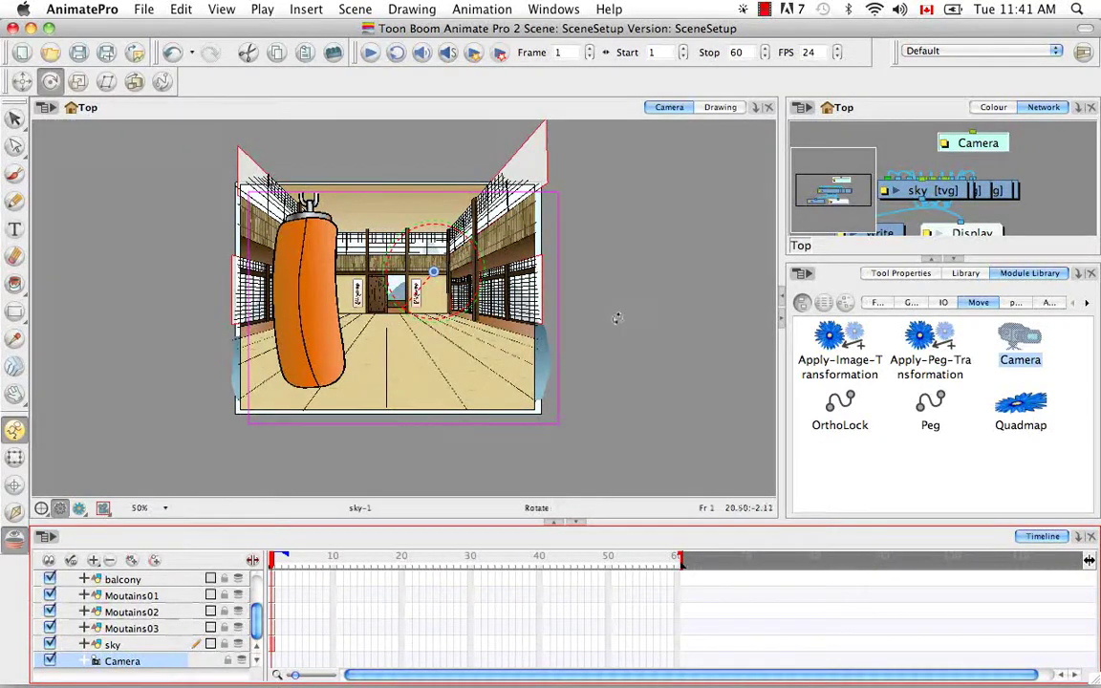
Step: With the Transform tool active, reset the camera's remaining transform so it frames the dojo straight on
{"action": "left_click", "coordinate": [20, 461]}
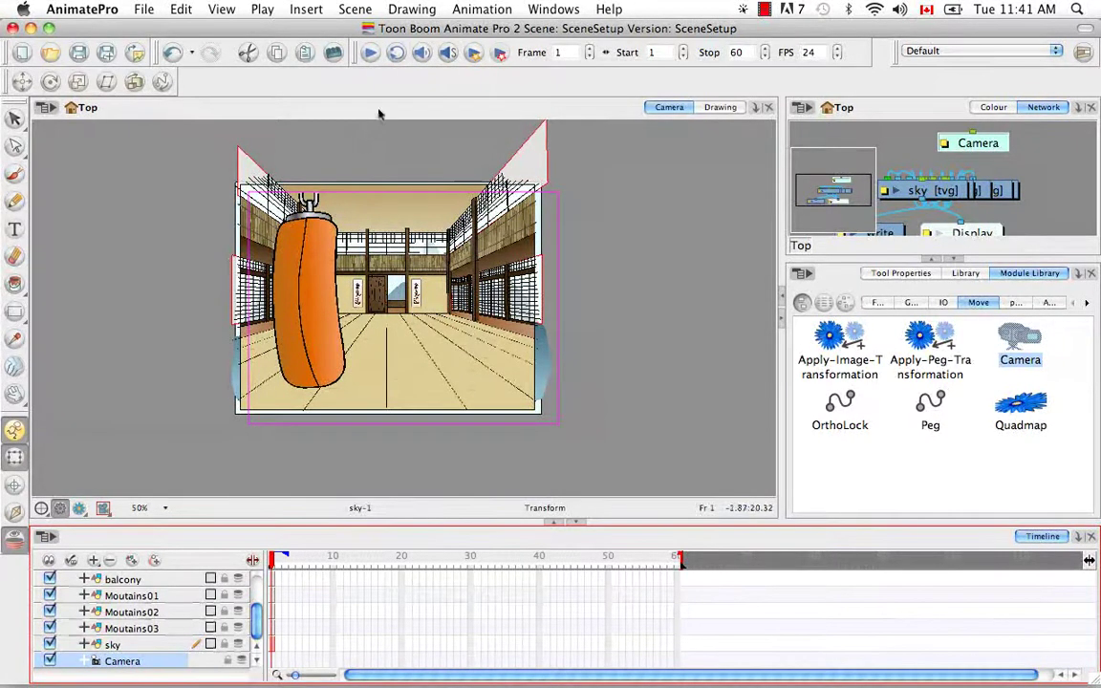
{"action": "left_click", "coordinate": [483, 9]}
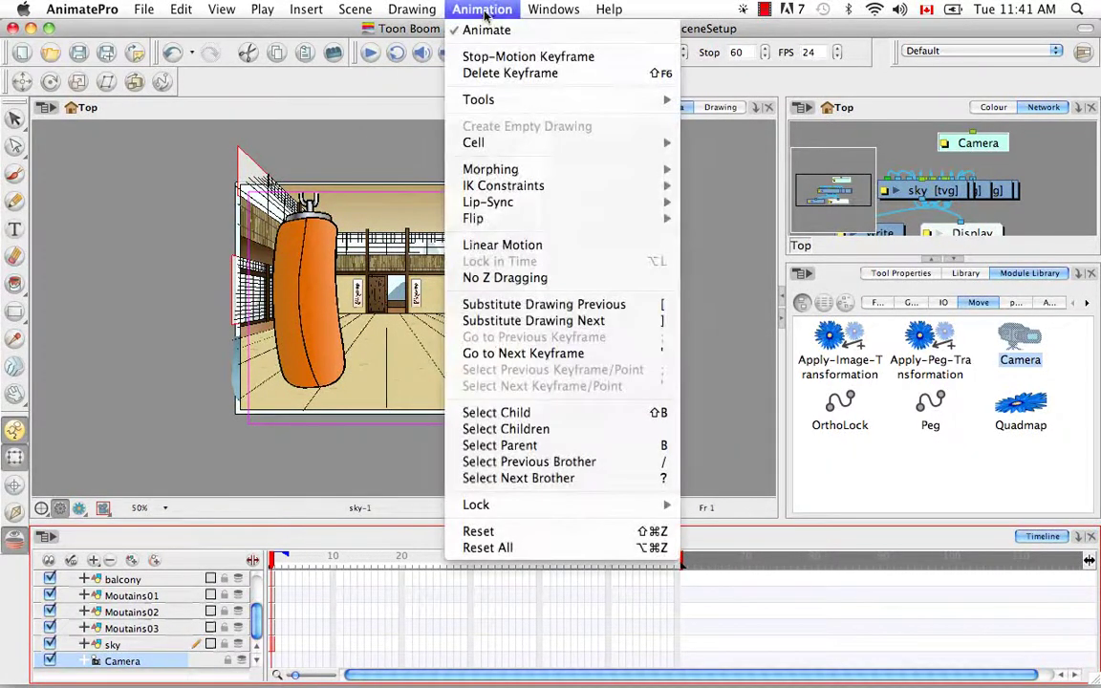
{"action": "left_click", "coordinate": [579, 531]}
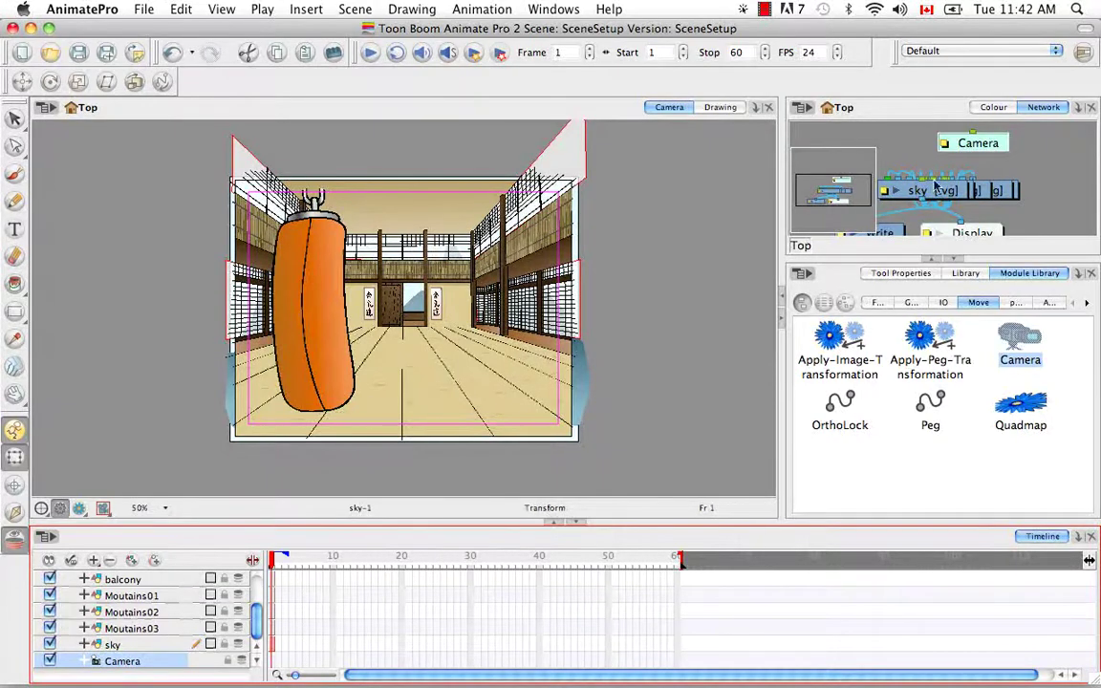
Step: Add a Camera module from the Module Library to the network and set Camera_1 as the scene camera
{"action": "left_click_drag", "start_coordinate": [1003, 356], "coordinate": [1066, 168]}
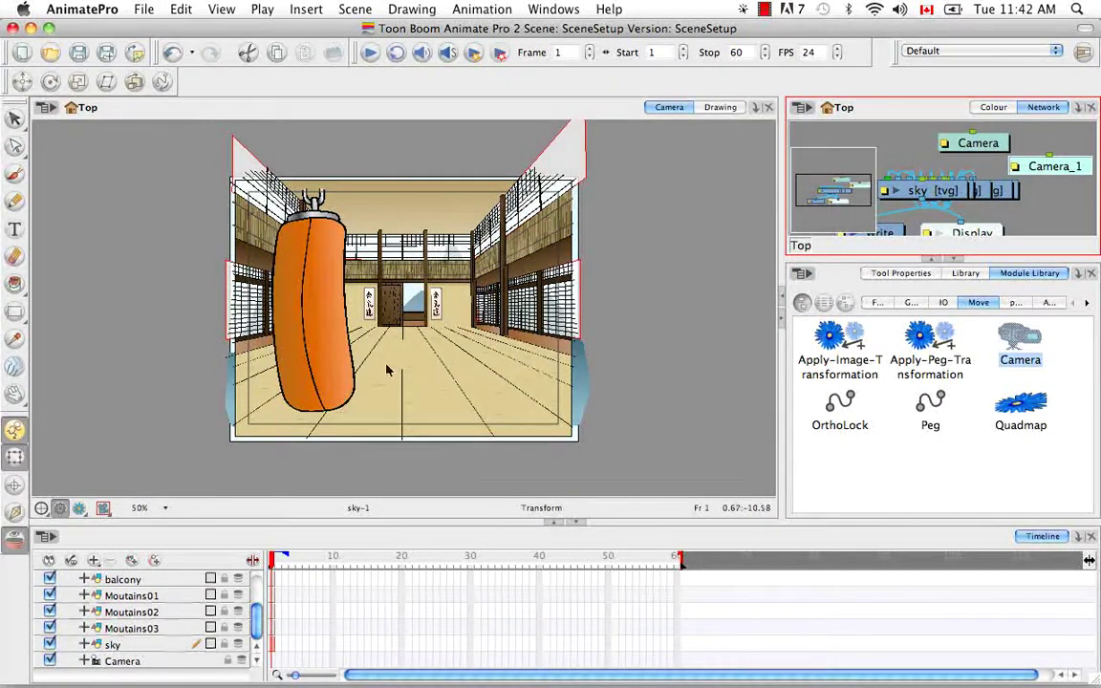
{"action": "left_click", "coordinate": [356, 9]}
{"action": "mouse_move", "coordinate": [414, 75]}
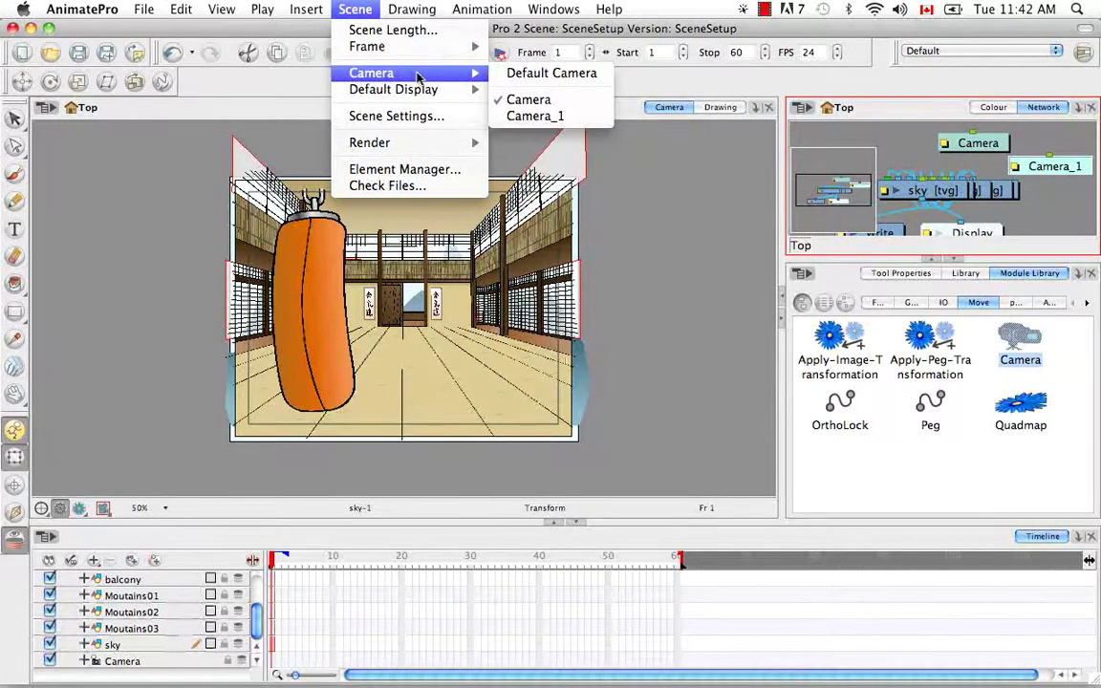
{"action": "left_click", "coordinate": [592, 116]}
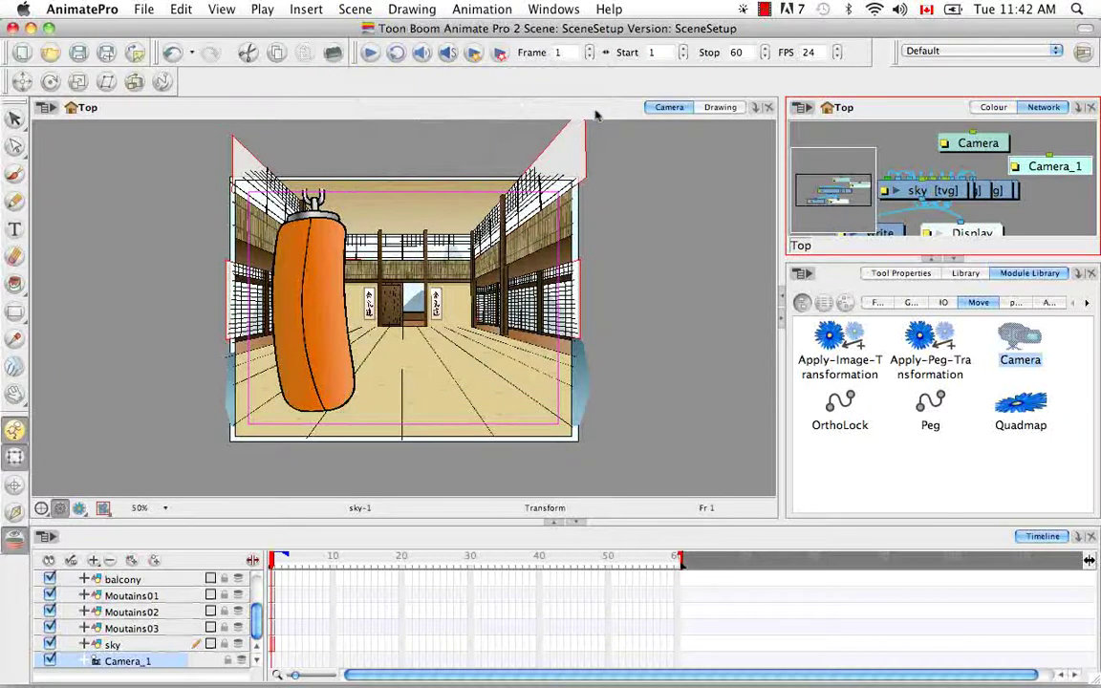